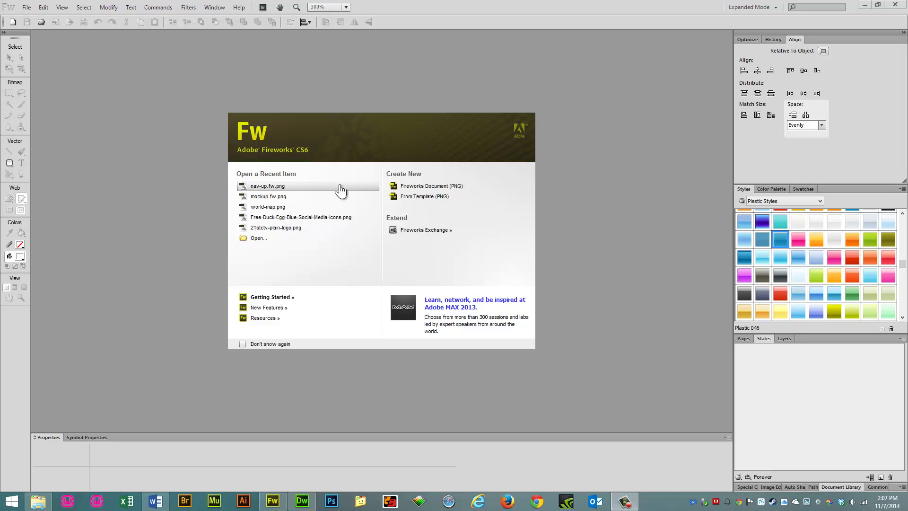
- Create a new Fireworks PNG document 1000 pixels wide and 300 pixels high
left_click(27, 7)
left_click(379, 137)
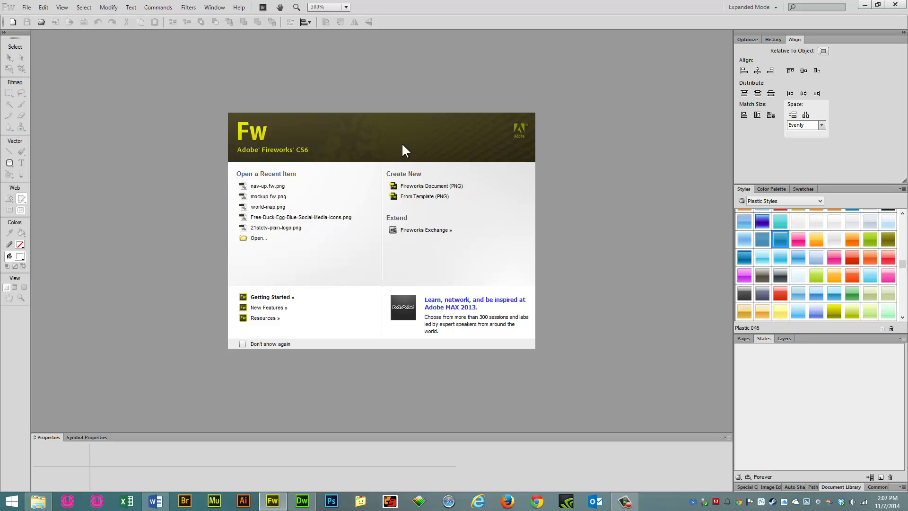
left_click(417, 189)
key("Tab")
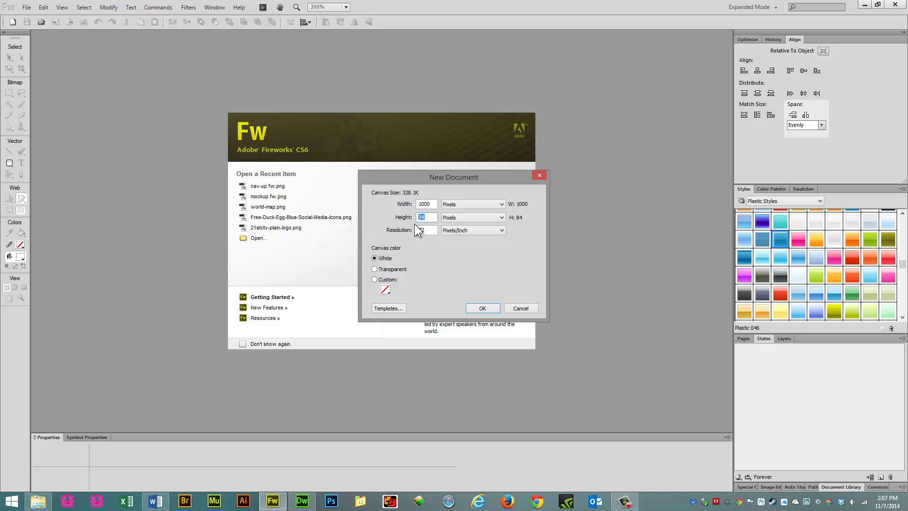
type("300")
left_click(480, 308)
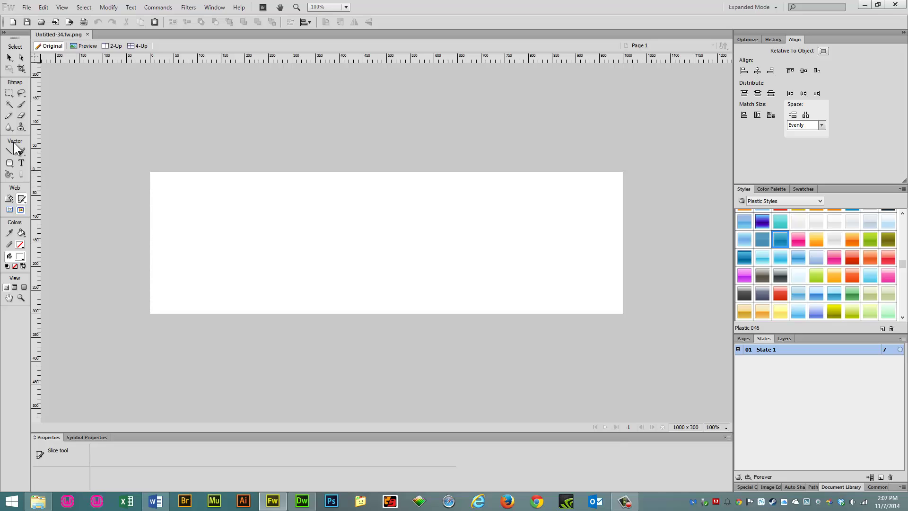
- Draw a 930 x 228 rounded rectangle with the Plastic 039 style and less-rounded corners
left_click(9, 164)
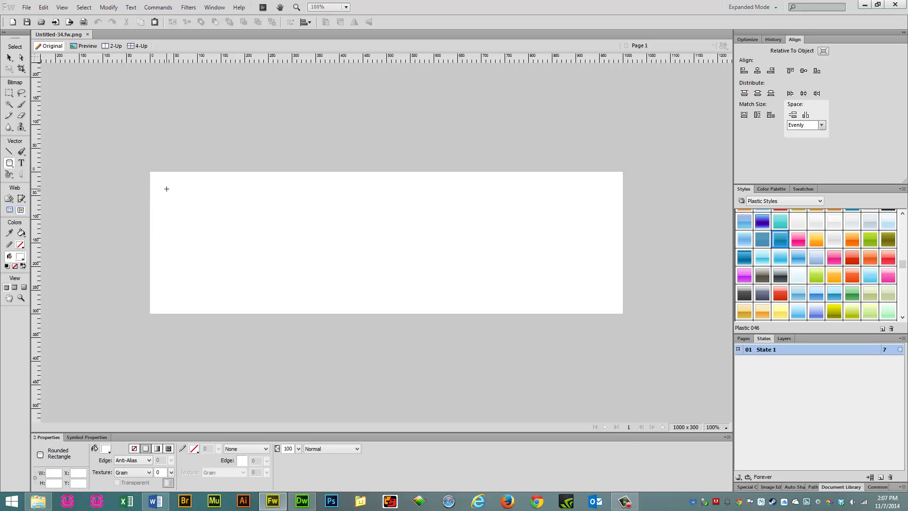
left_click_drag(166, 188, 605, 296)
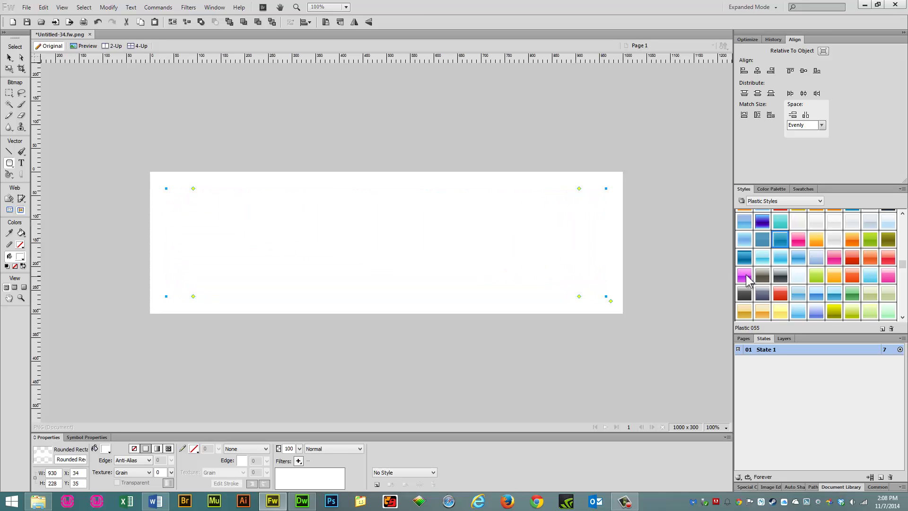
left_click(780, 240)
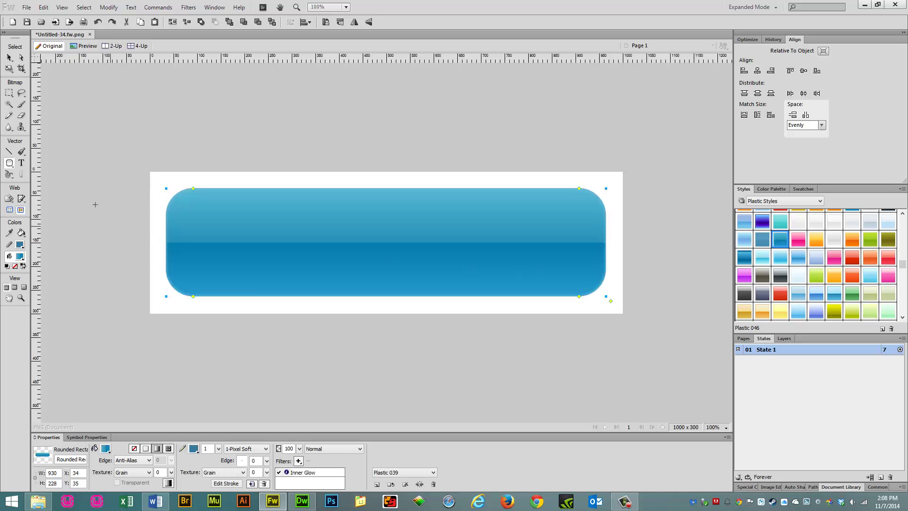
key("n")
left_click_drag(386, 188, 386, 296)
key("v")
left_click_drag(578, 298, 593, 298)
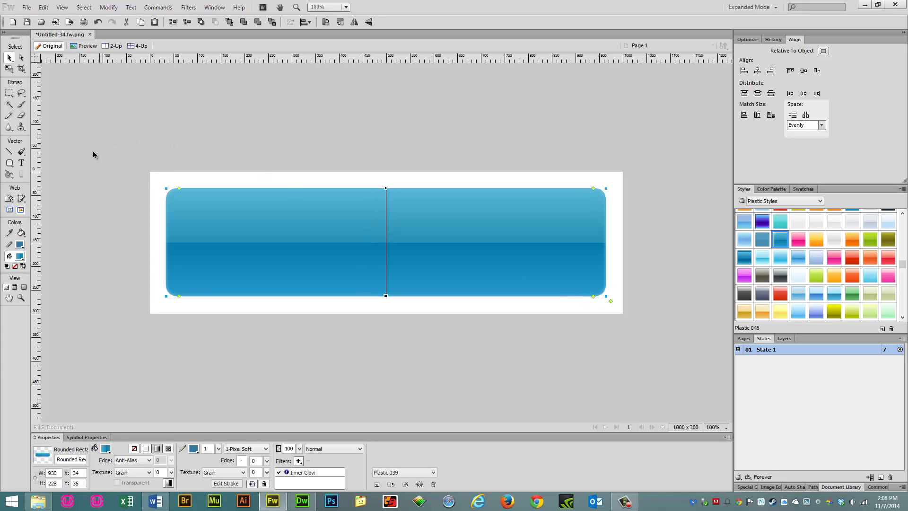
- Paste the labels 'one two three four' onto the button and center them vertically
left_click(21, 163)
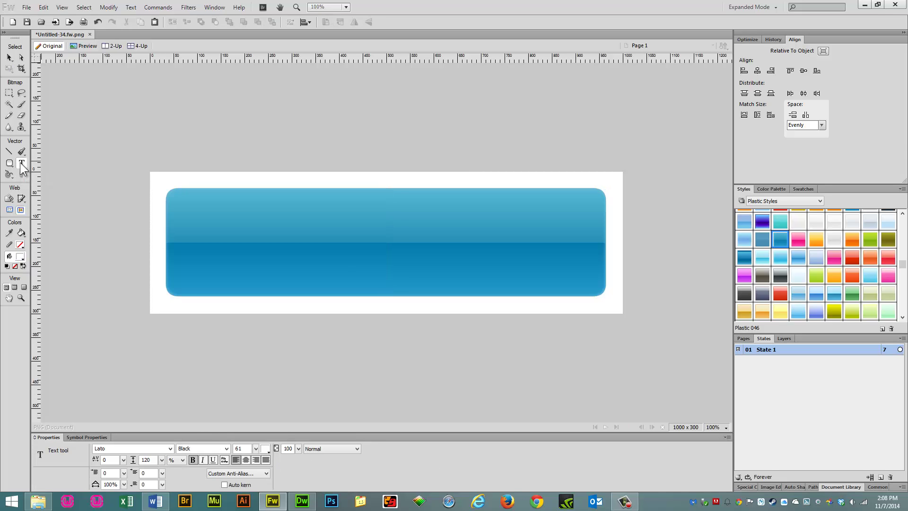
left_click(192, 216)
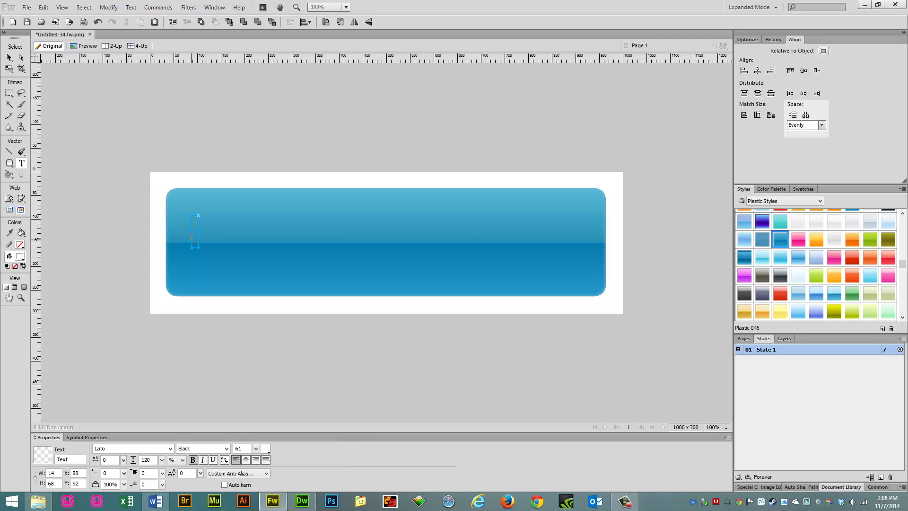
type("one        two        three        four")
left_click(9, 57)
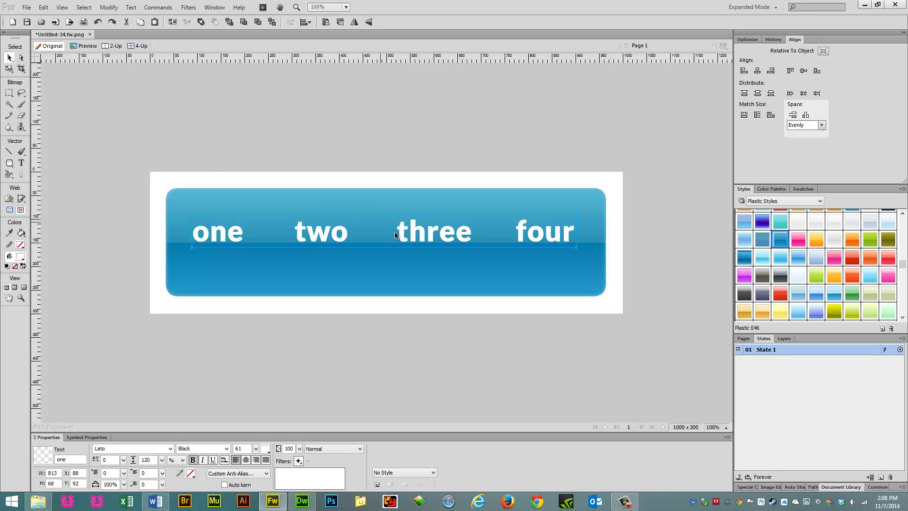
left_click_drag(399, 243, 402, 251)
left_click(96, 178)
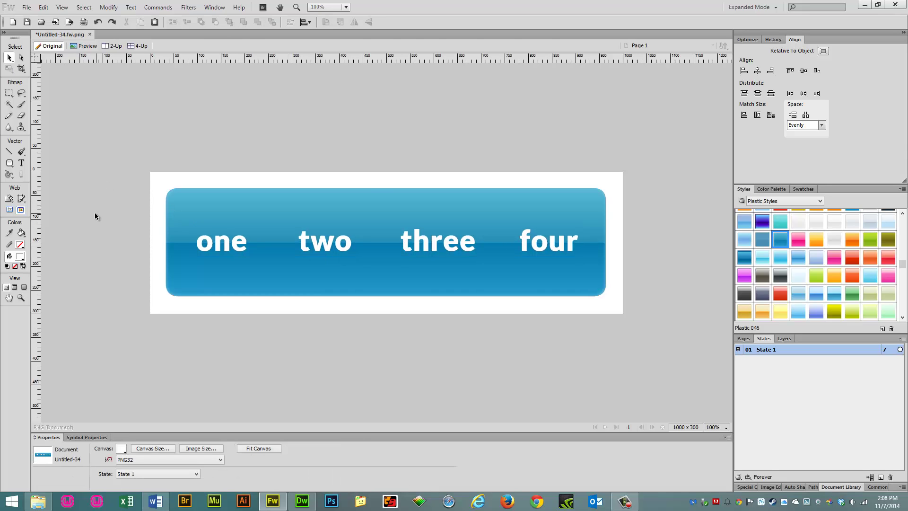
- Add three vertical guides between one/two, two/three and three/four
left_click(266, 198)
left_click_drag(37, 232, 274, 267)
left_click_drag(37, 276, 376, 304)
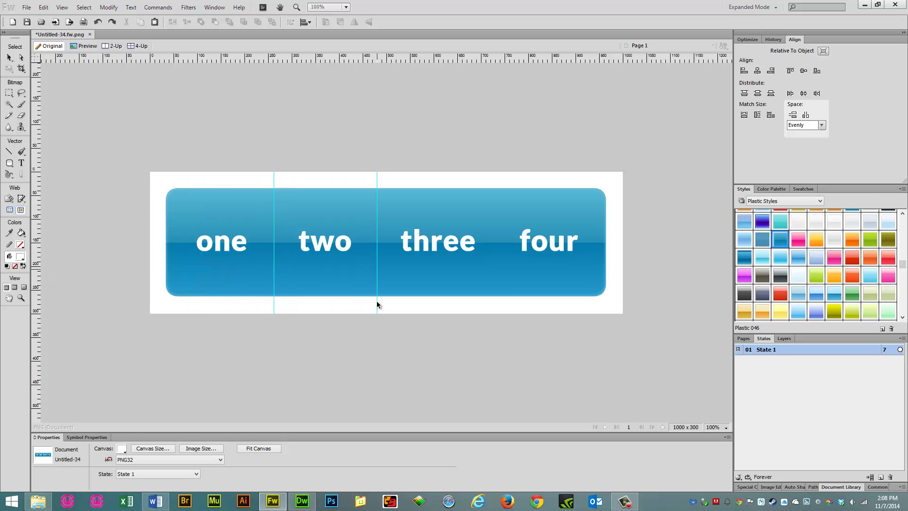
left_click_drag(37, 311, 498, 295)
- Draw four slices over the one, two, three and four sections
left_click(21, 199)
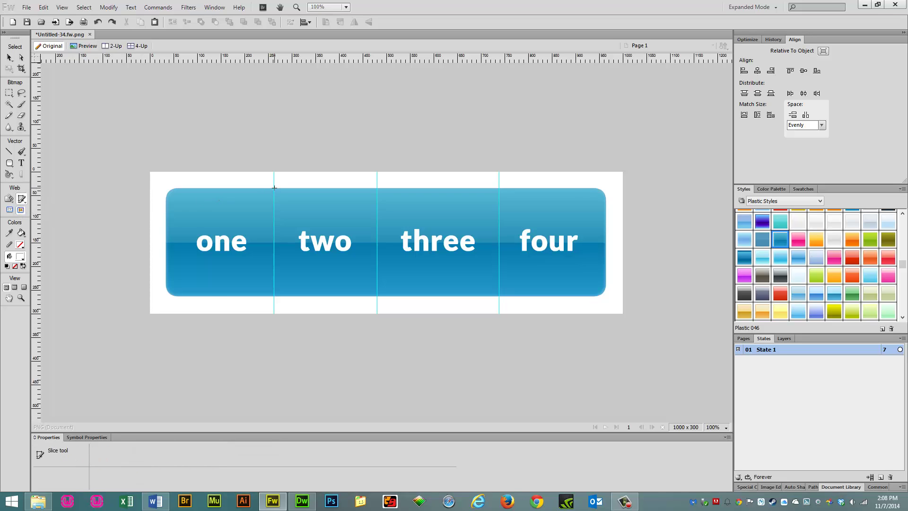
left_click_drag(274, 187, 166, 296)
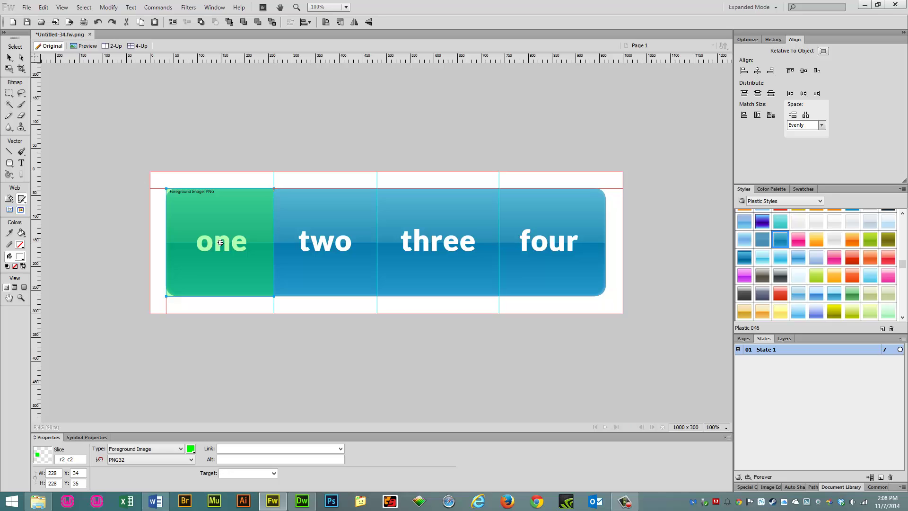
left_click_drag(275, 188, 377, 296)
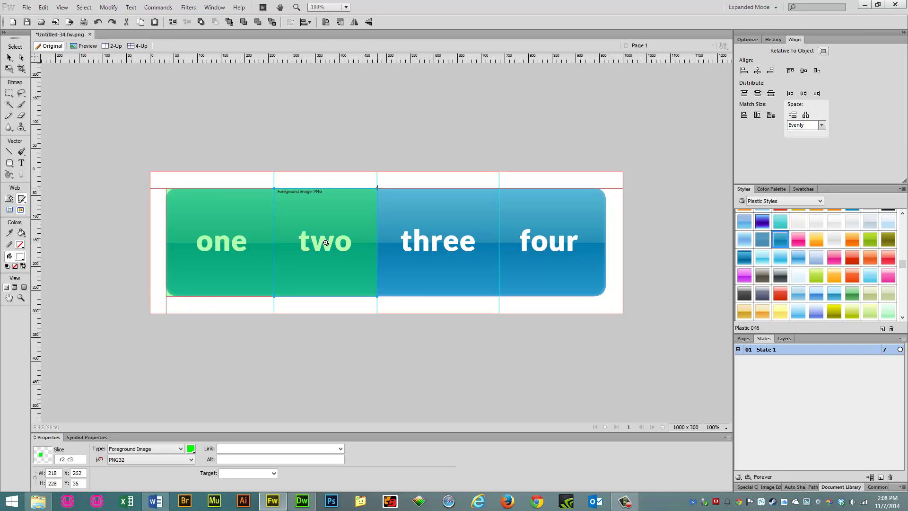
left_click_drag(377, 188, 499, 296)
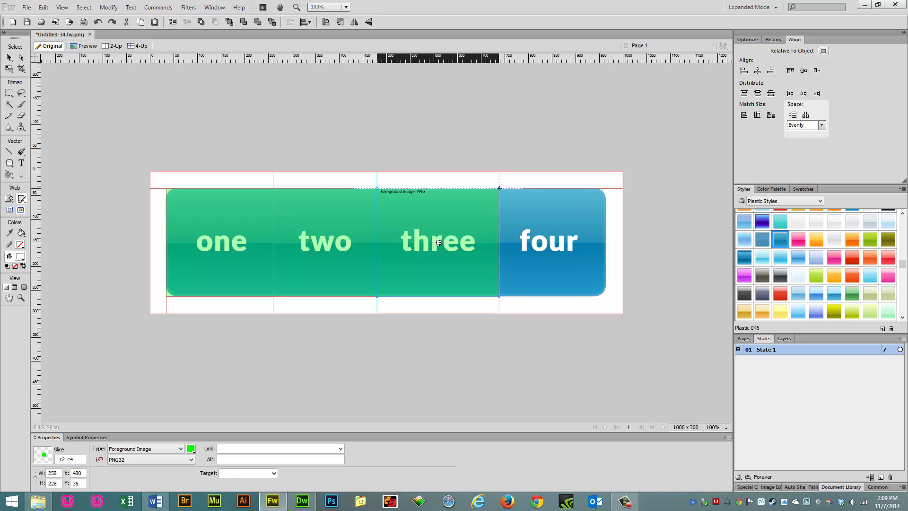
left_click_drag(498, 189, 606, 295)
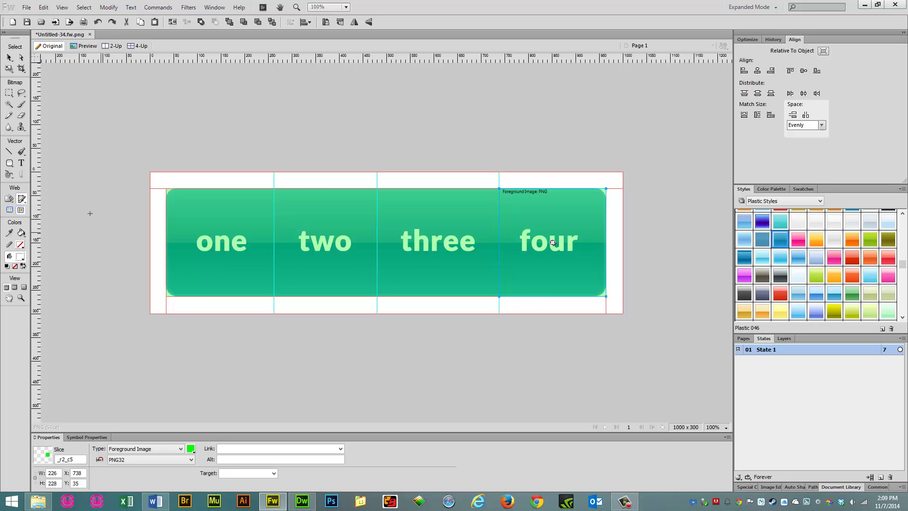
left_click(9, 58)
- Trim the canvas to the 932 x 230 button bar
left_click(137, 90)
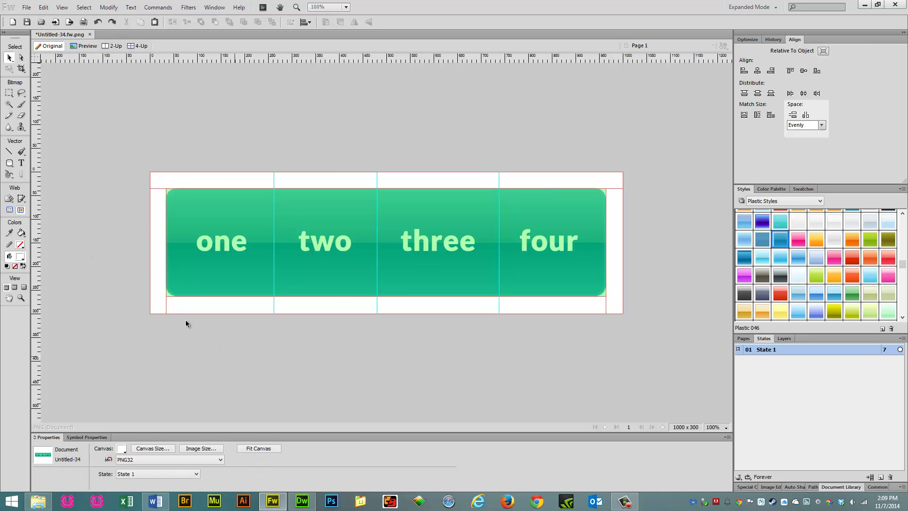
left_click(108, 8)
mouse_move(134, 19)
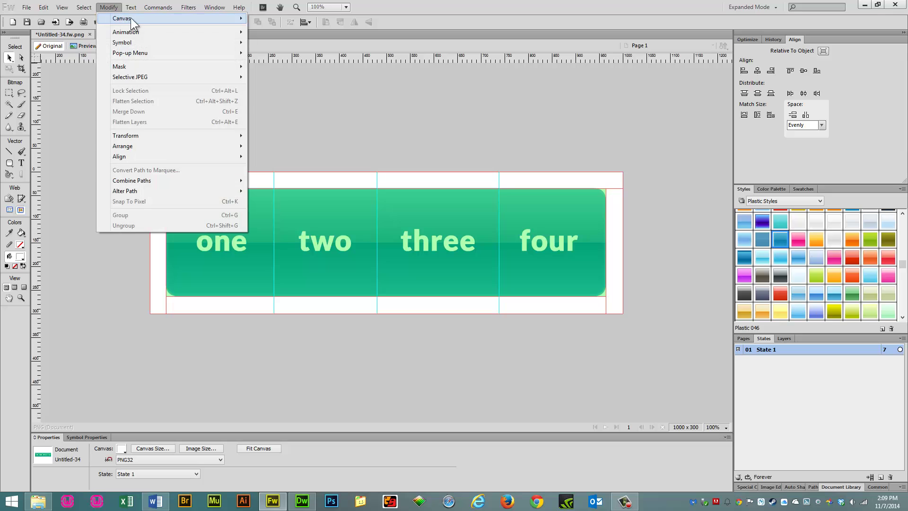
left_click(279, 53)
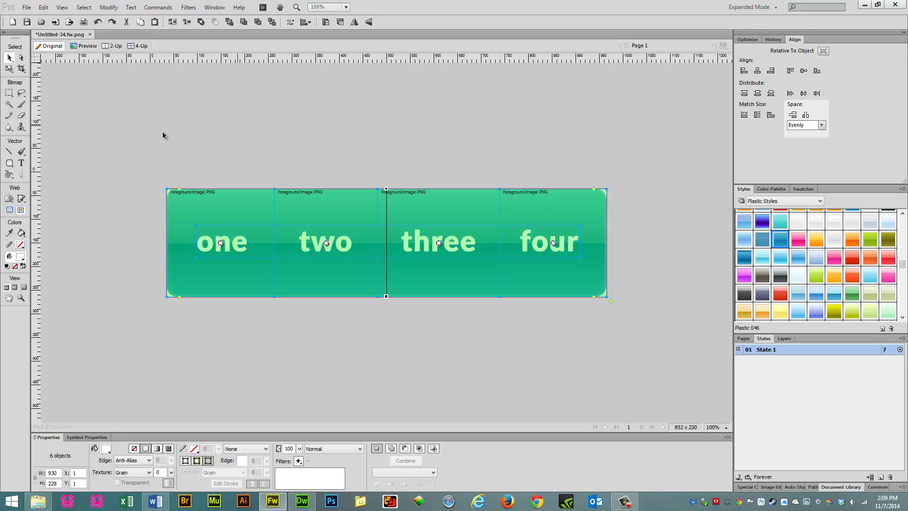
left_click(254, 339)
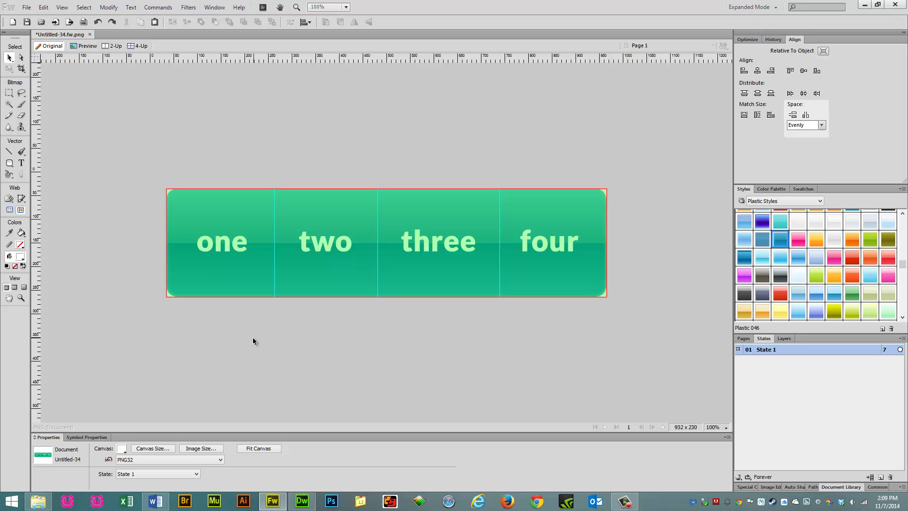
- Export the slices as Images Only with the file name 'ov'
left_click(27, 7)
left_click(55, 171)
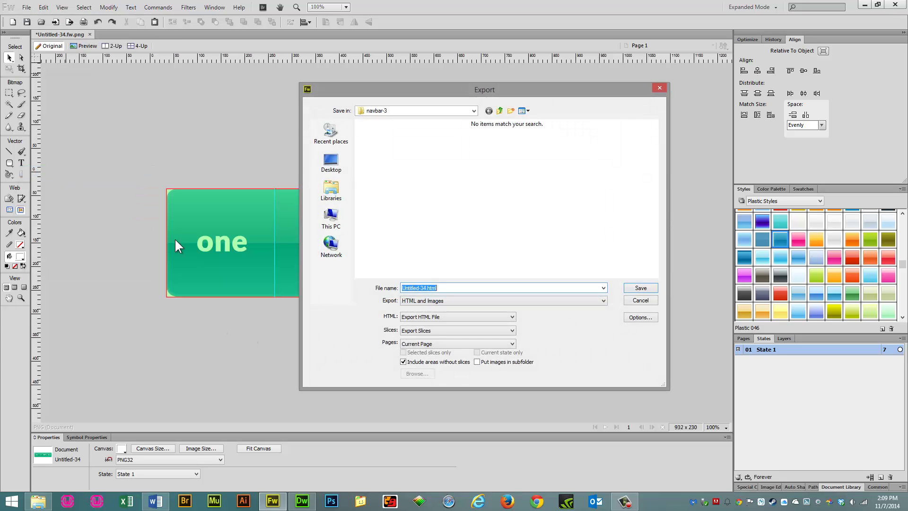
left_click(437, 302)
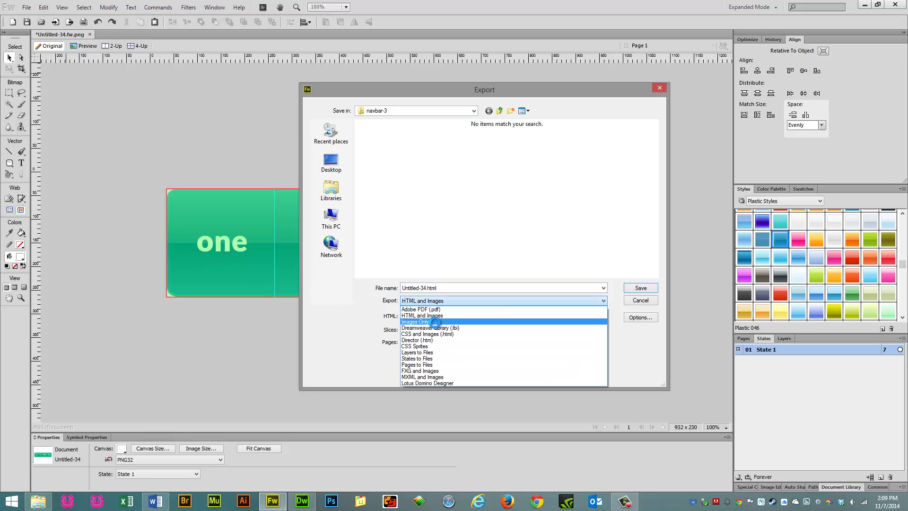
left_click(429, 309)
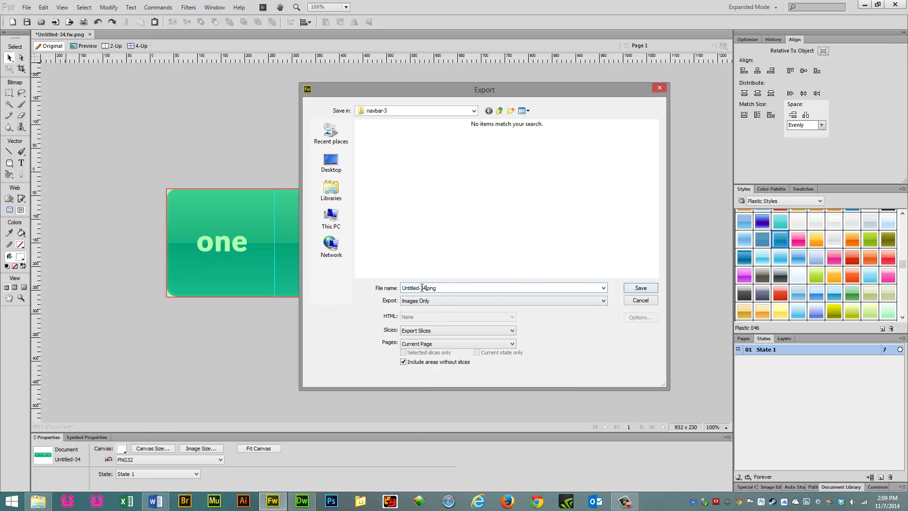
type("over")
left_click(641, 289)
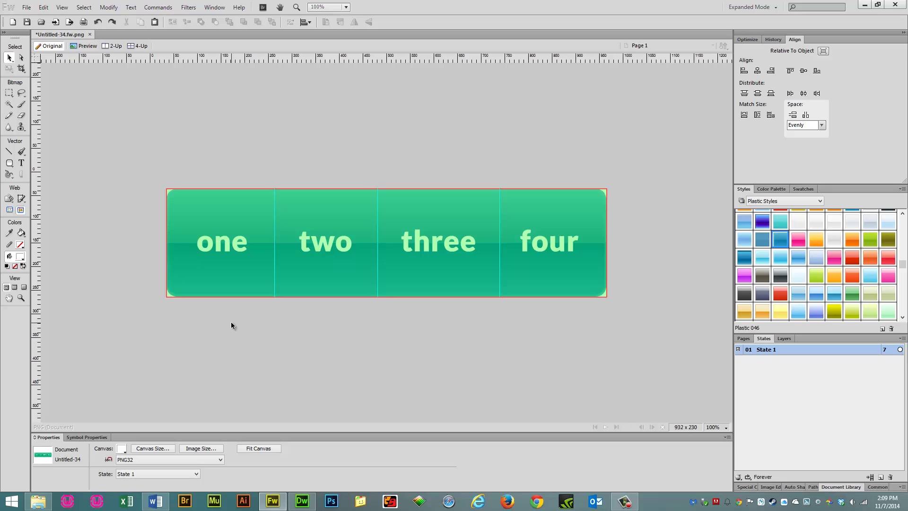
left_click(10, 210)
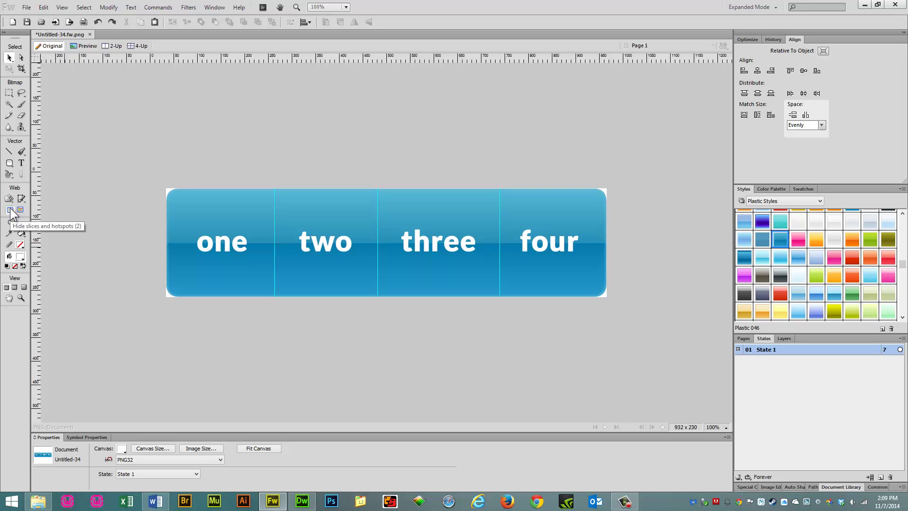
left_click(556, 280)
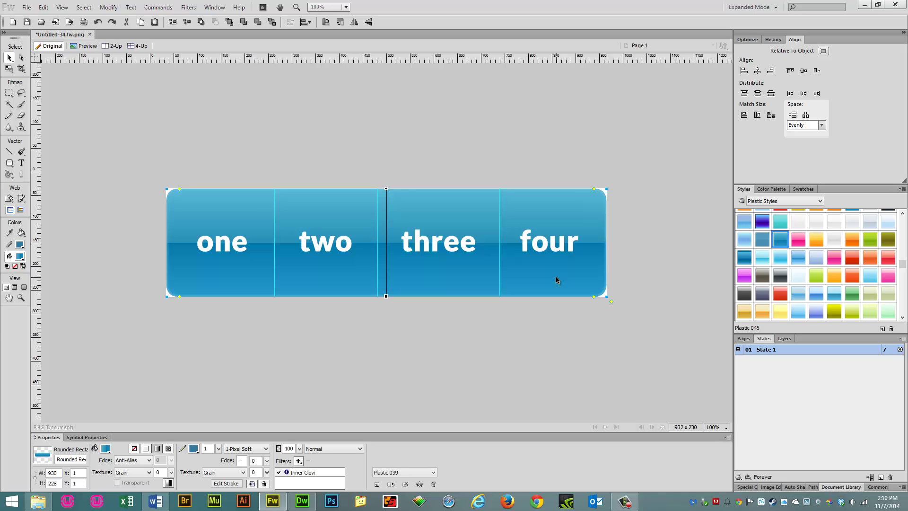
left_click(537, 253)
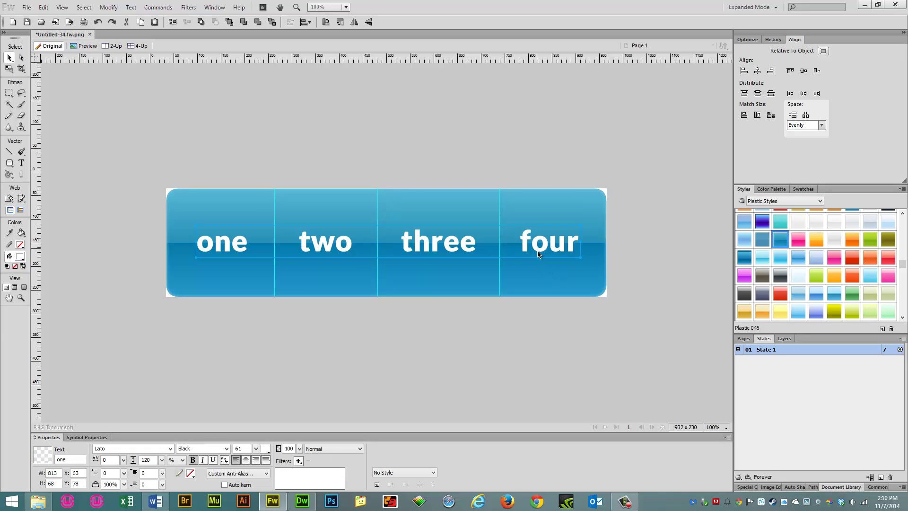
left_click(548, 287)
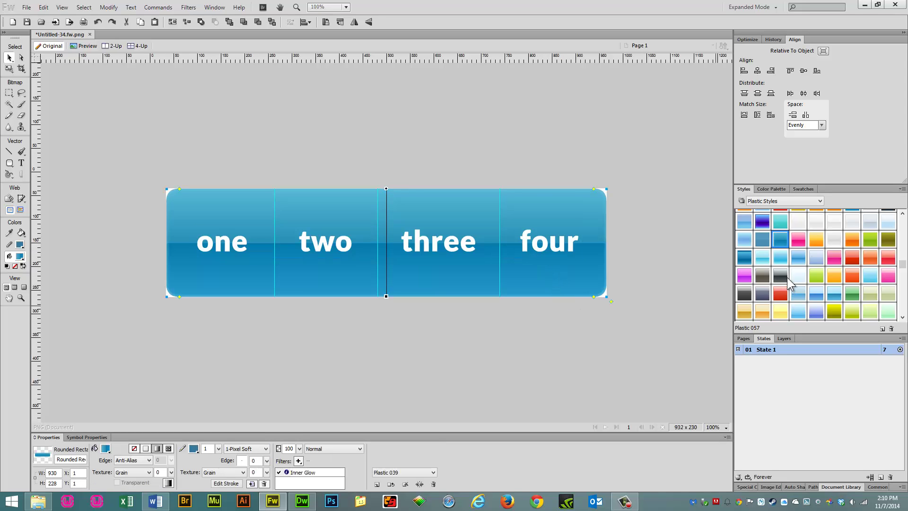
left_click(744, 275)
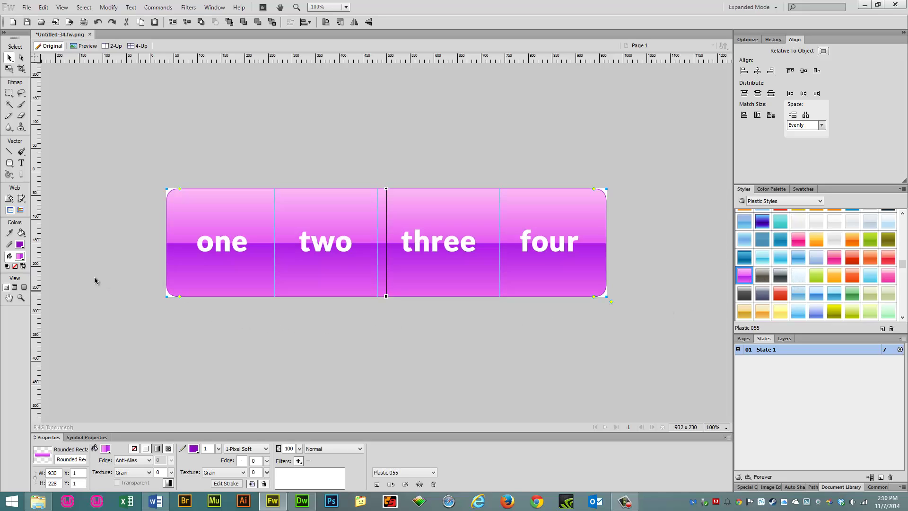
left_click(20, 210)
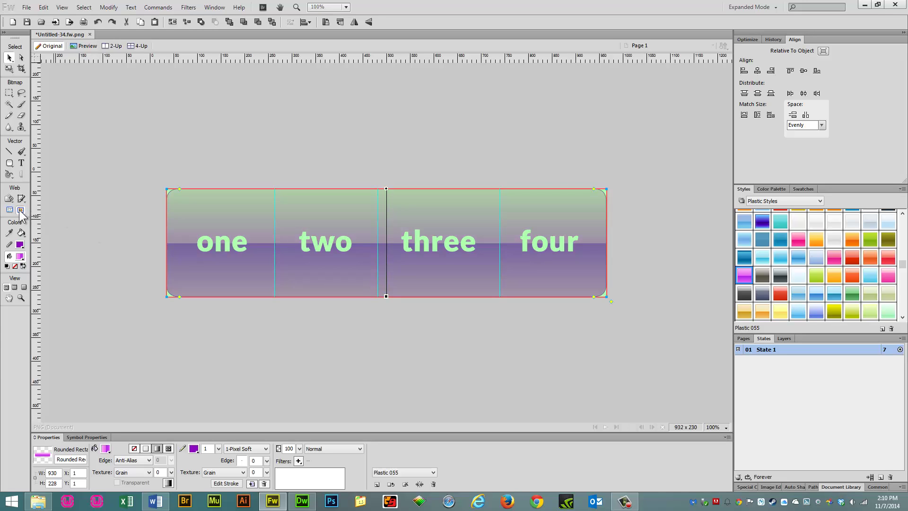
- Click through the four slices to check them, ending on slice one
left_click(234, 268)
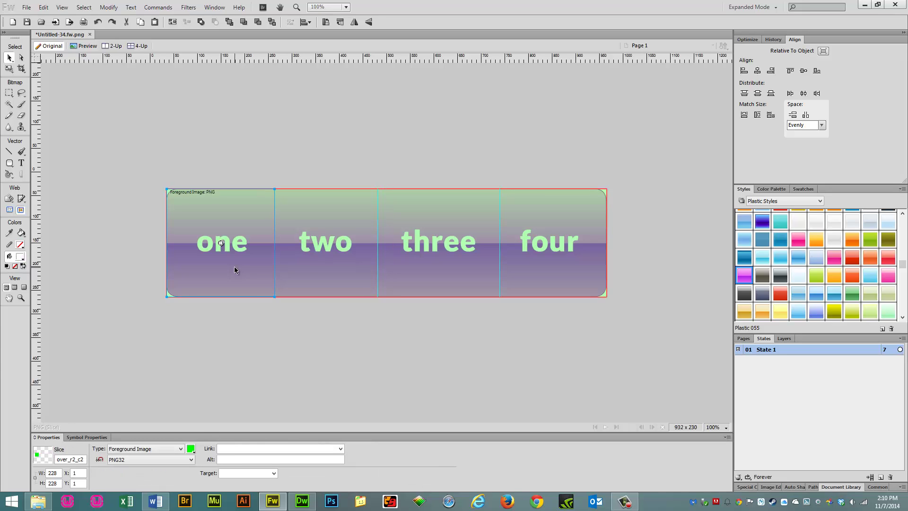
left_click(325, 269)
left_click(449, 271)
left_click(566, 274)
left_click(213, 261)
left_click(303, 263)
left_click(449, 272)
left_click(540, 274)
left_click(225, 261)
- Add a swap image behavior to slice one using over_r2_c2.png
left_click(220, 245)
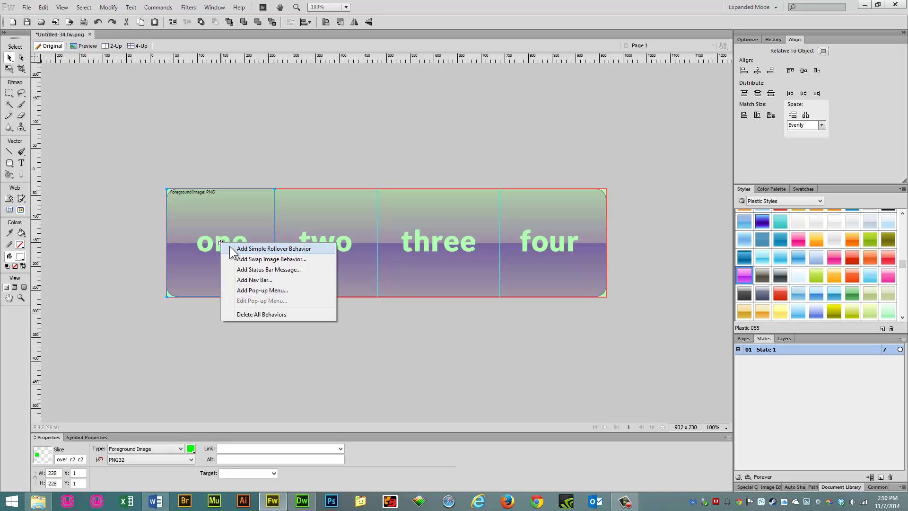
left_click(245, 259)
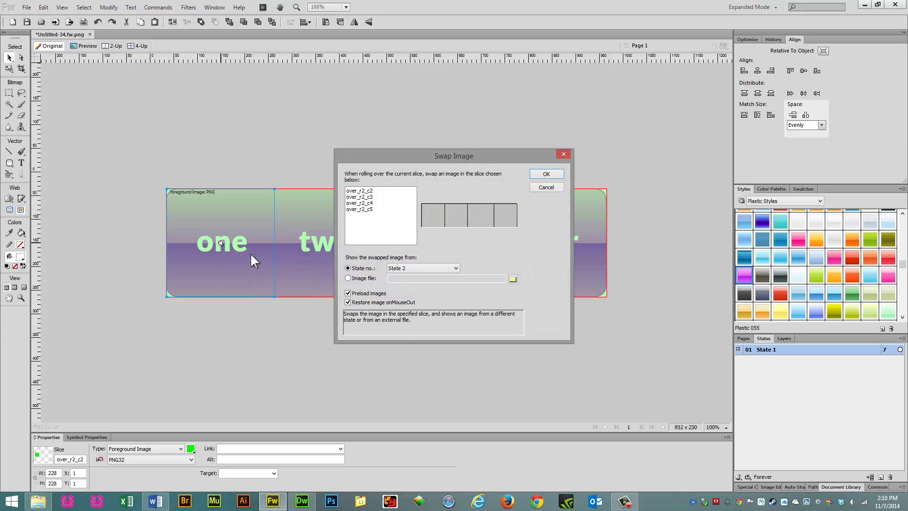
left_click_drag(403, 156, 413, 179)
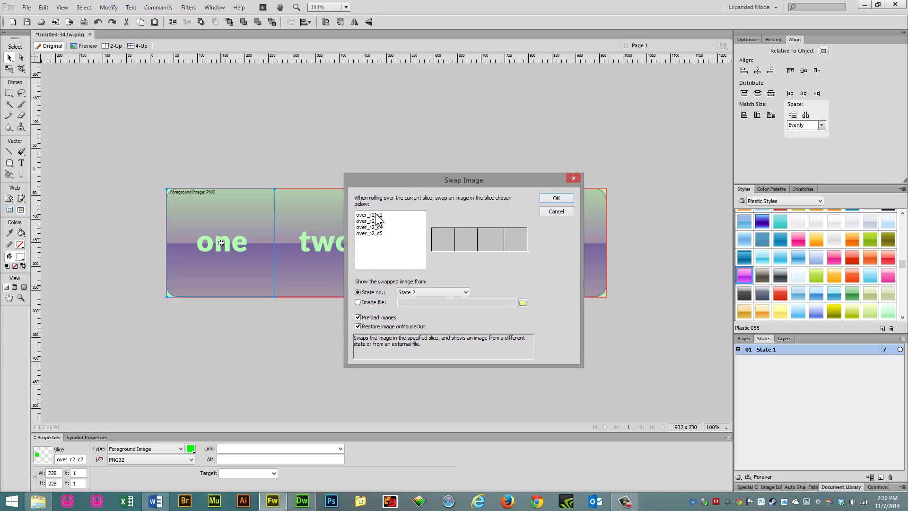
left_click(433, 237)
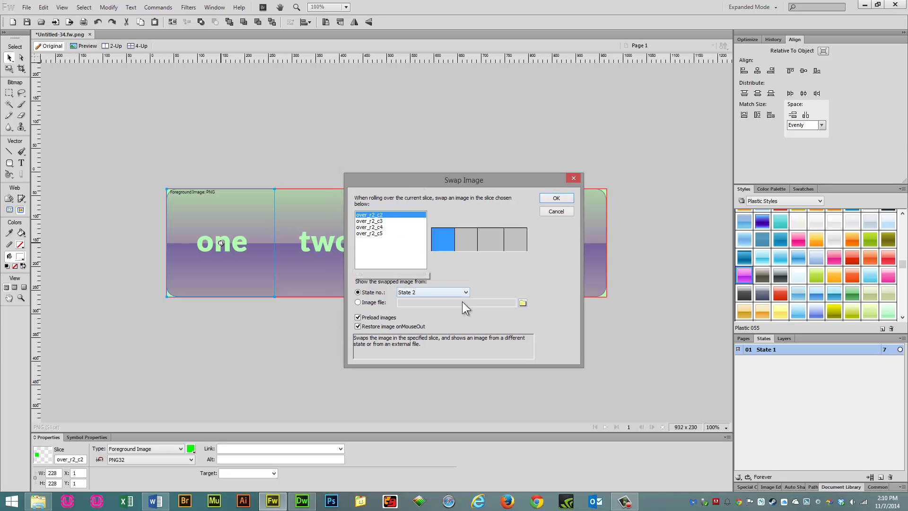
left_click(522, 303)
double_click(506, 226)
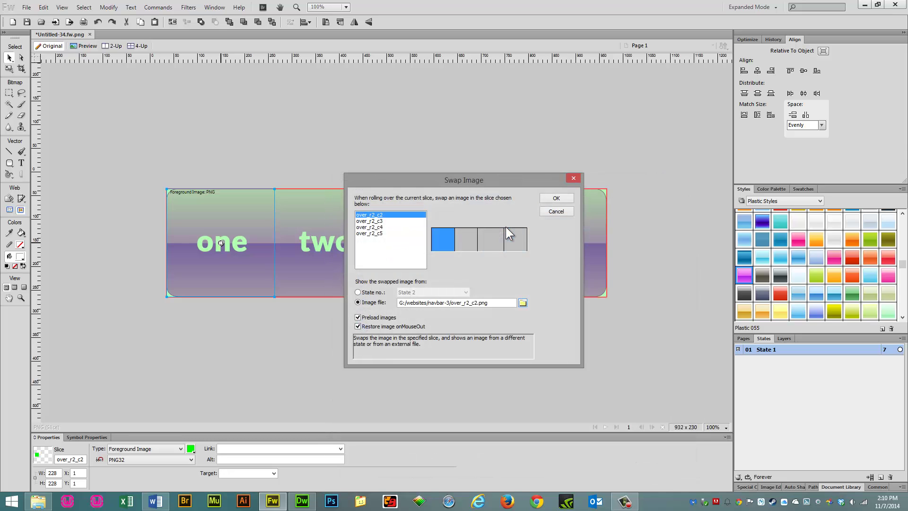
left_click(556, 199)
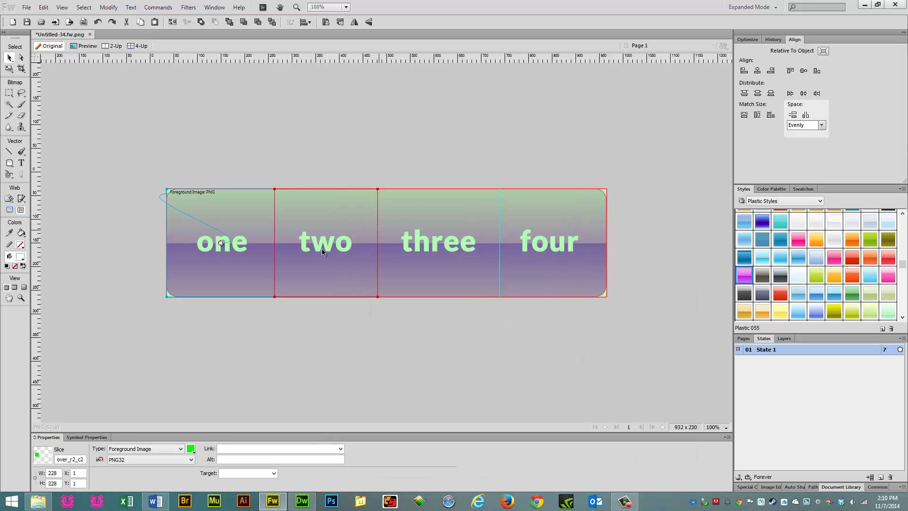
- Add a swap image behavior to slice two using over_r2_c3.png
left_click(324, 266)
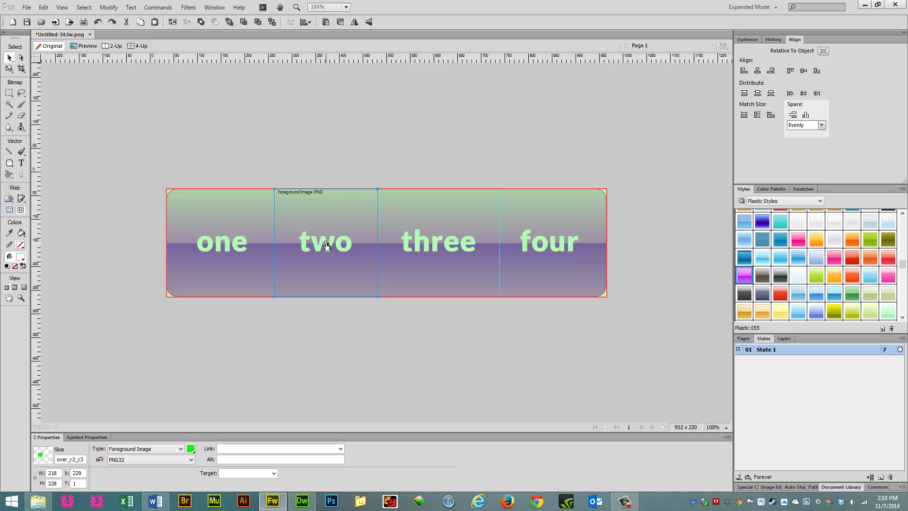
left_click(326, 244)
left_click(356, 259)
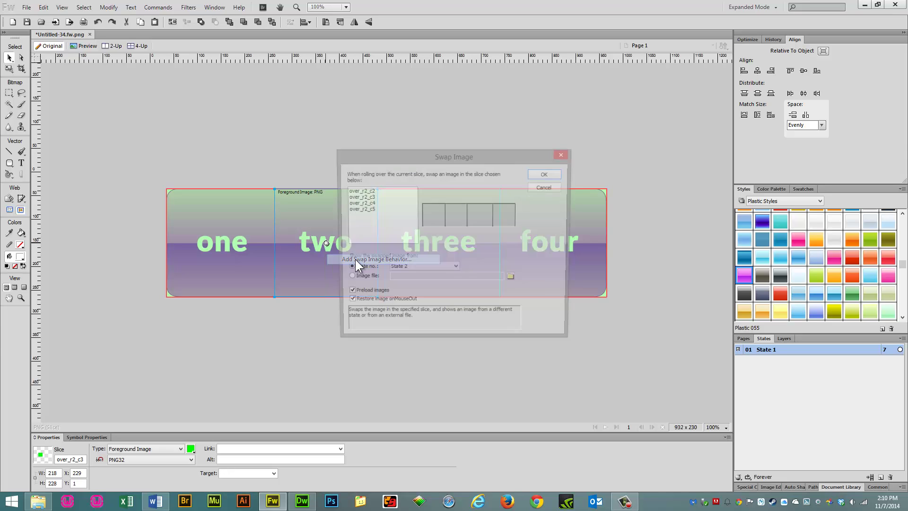
left_click(456, 217)
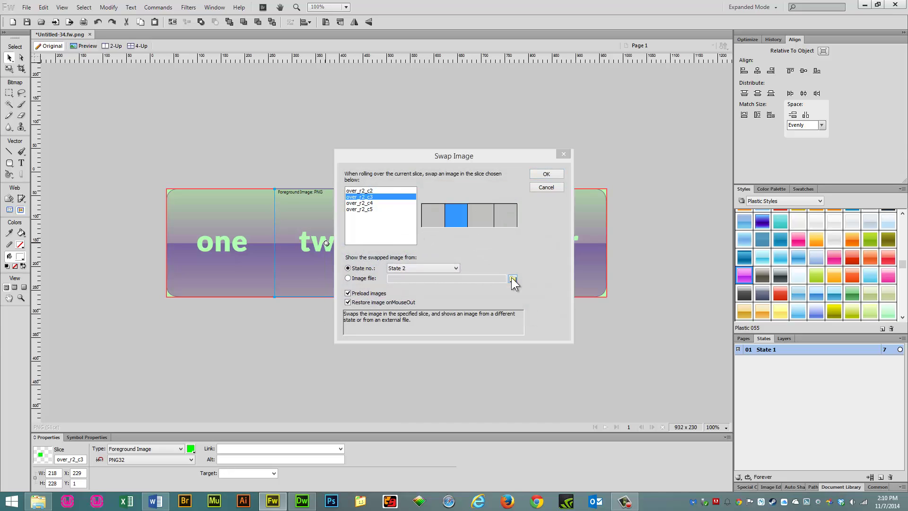
left_click(512, 279)
double_click(551, 212)
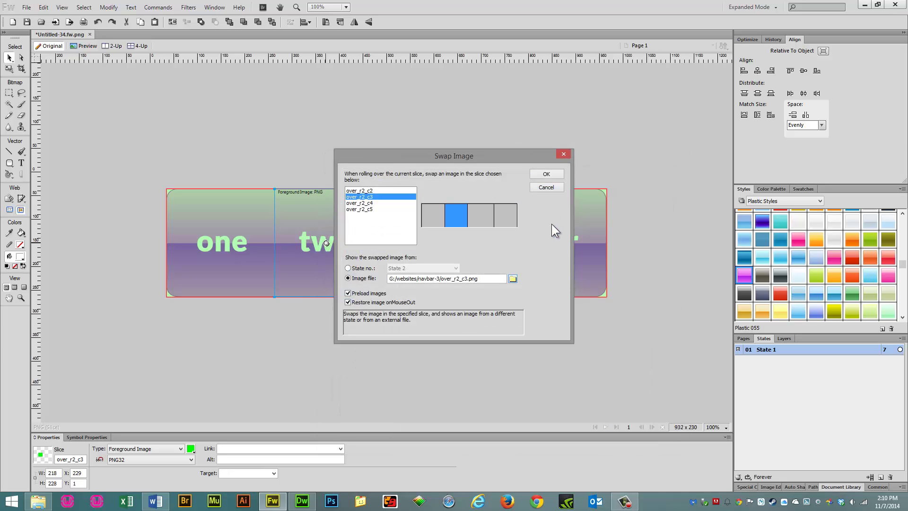
left_click(545, 175)
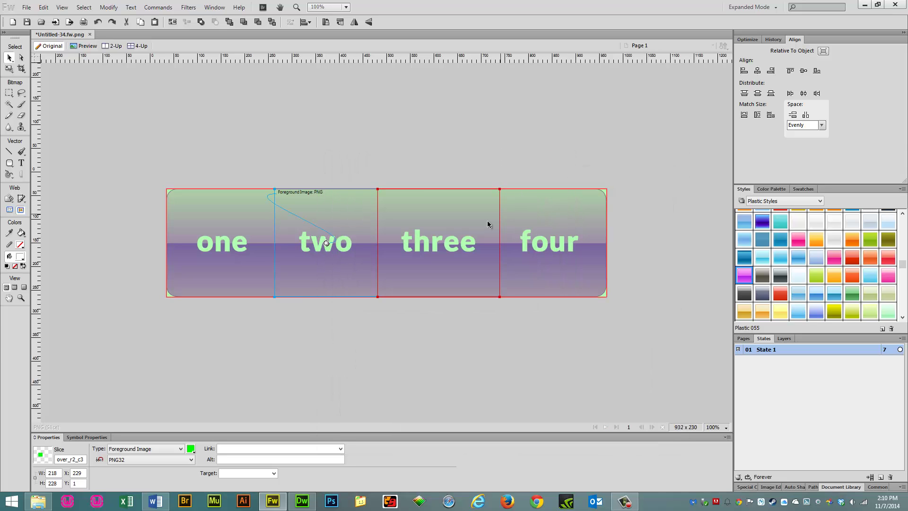
- Add a swap image behavior to slice three using over_r2_c4.png
left_click(441, 257)
left_click(439, 243)
left_click(460, 257)
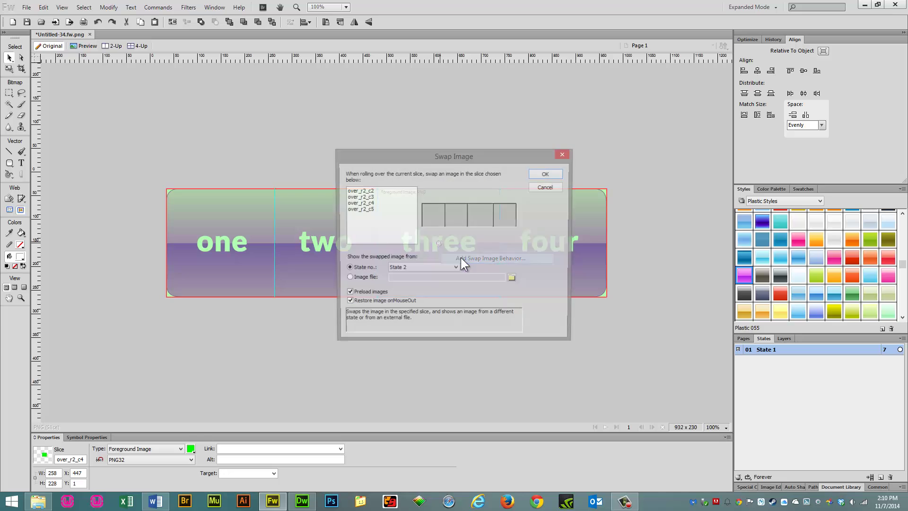
left_click(481, 221)
left_click(512, 279)
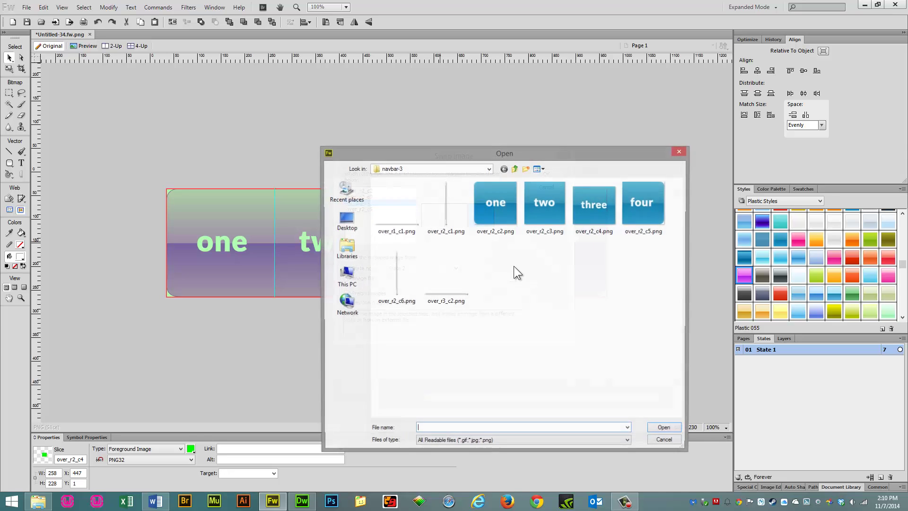
left_click(605, 203)
double_click(605, 203)
left_click(557, 175)
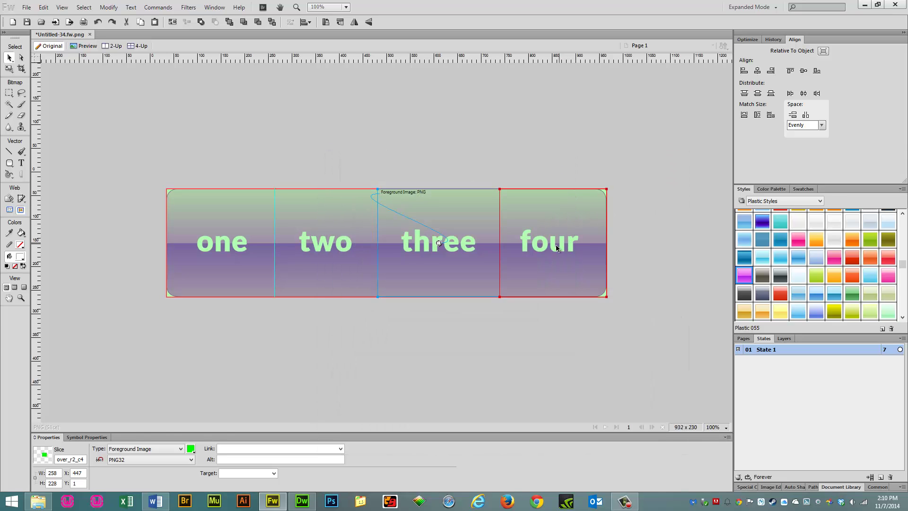
- Add a swap image behavior to slice four using over_r2_c5.png
left_click(553, 243)
left_click(568, 258)
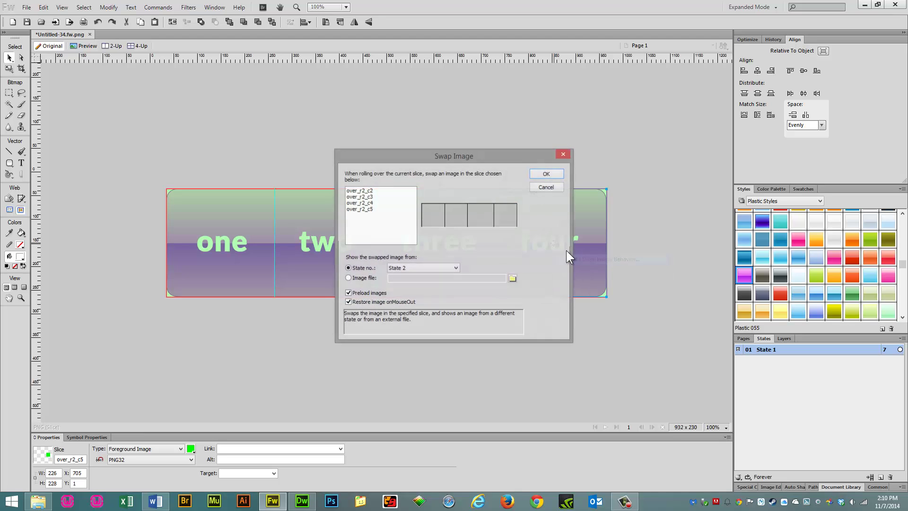
left_click(506, 215)
left_click(513, 279)
left_click(633, 206)
double_click(633, 206)
left_click(556, 174)
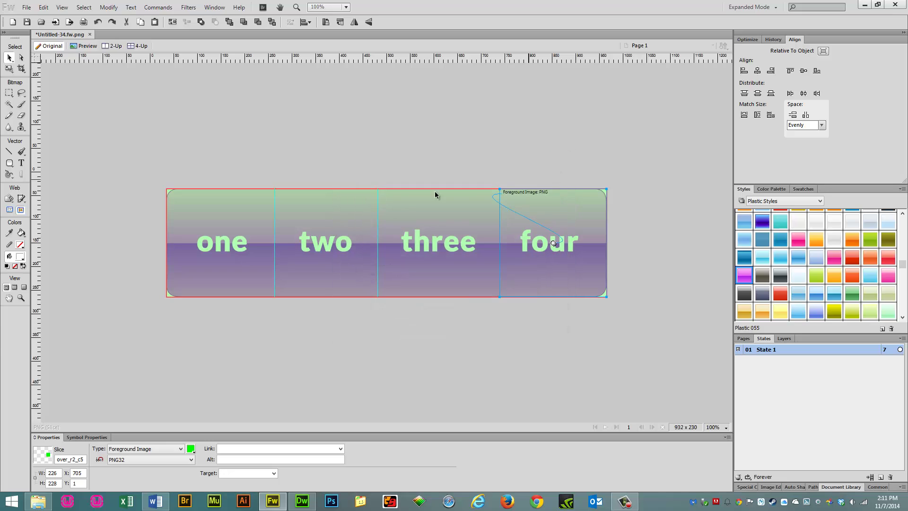
- Review each slice's swap image behavior, then deselect
left_click(269, 336)
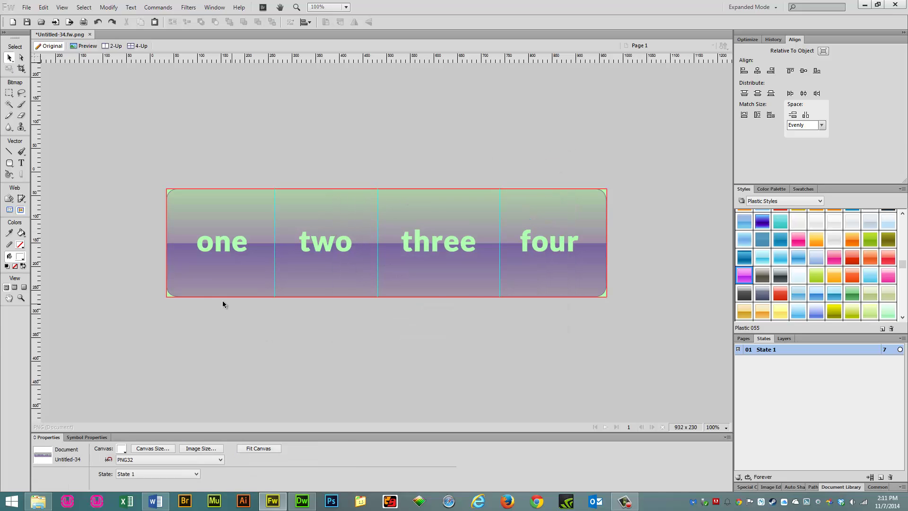
left_click(237, 269)
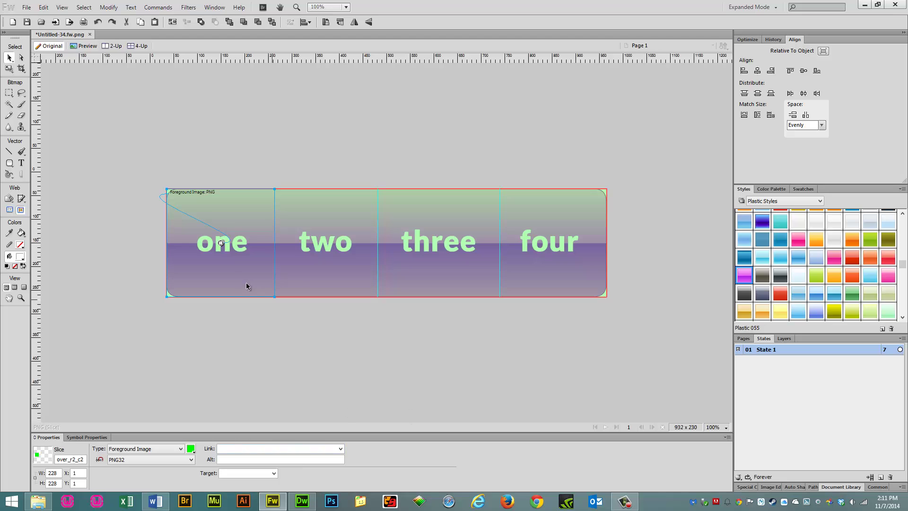
left_click(321, 272)
left_click(424, 270)
left_click(535, 273)
left_click(437, 270)
left_click(338, 267)
left_click(189, 268)
left_click(314, 263)
left_click(456, 277)
left_click(534, 272)
left_click(456, 276)
left_click(356, 268)
left_click(269, 267)
left_click(161, 333)
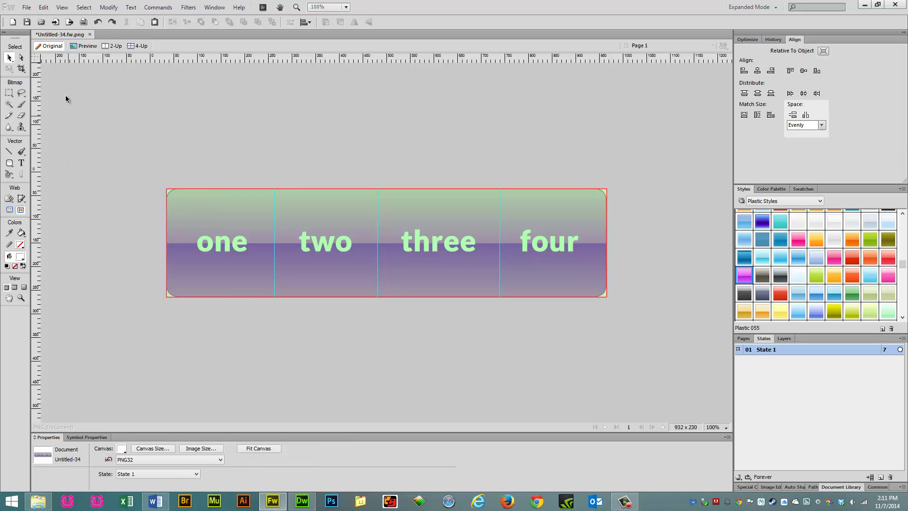
- Export HTML and Images as up.html, with images not in a subfolder
left_click(27, 8)
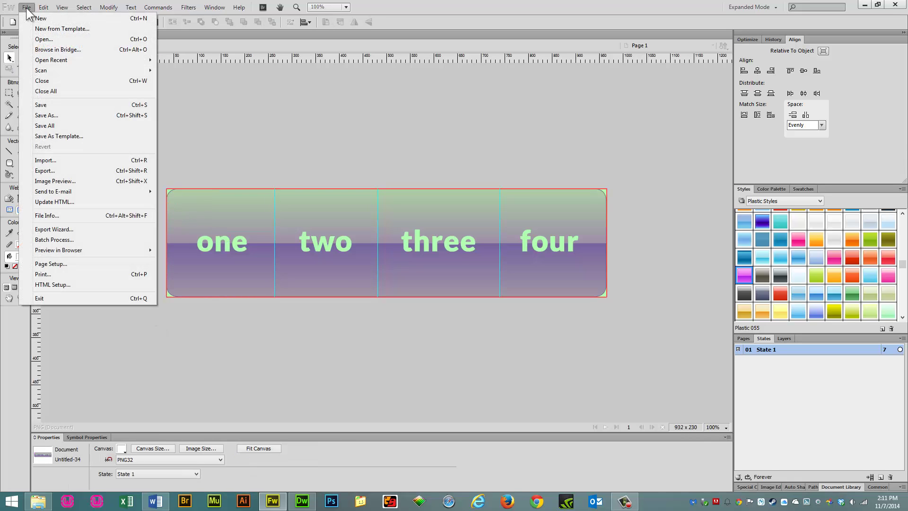
left_click(66, 169)
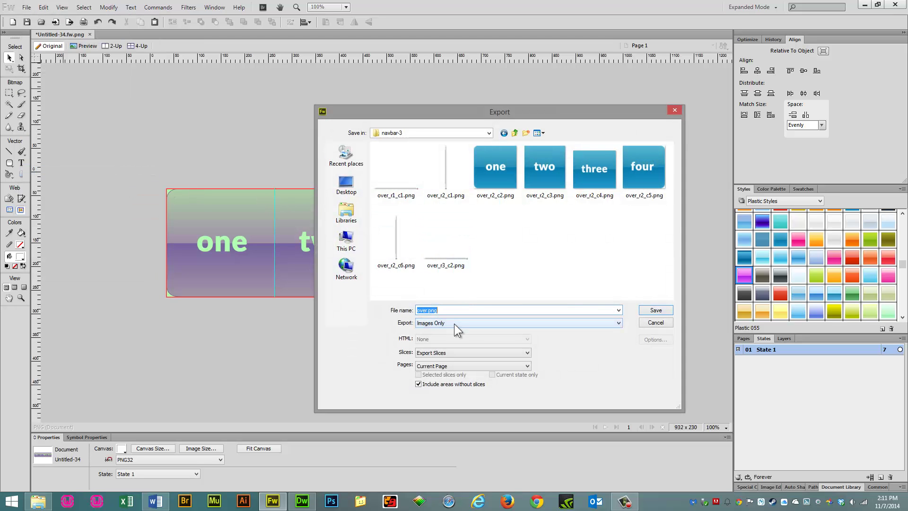
left_click(454, 323)
left_click(452, 337)
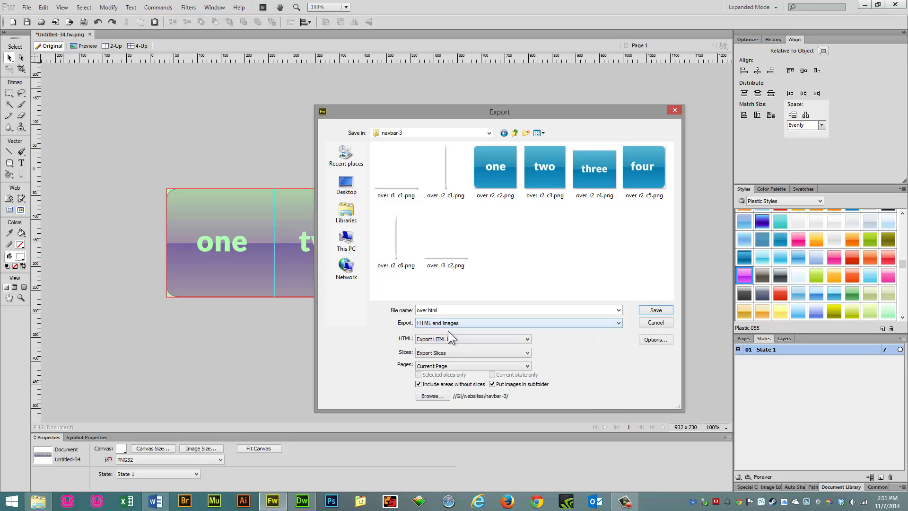
double_click(428, 309)
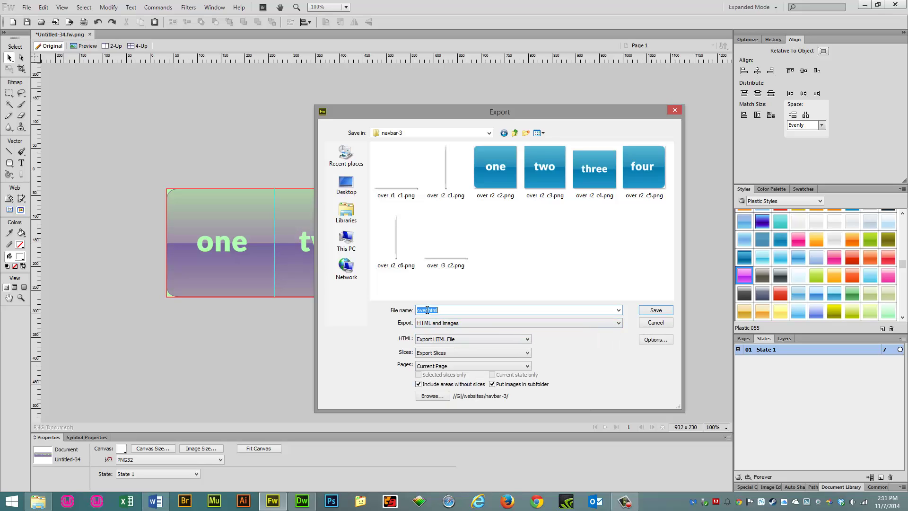
left_click_drag(427, 310, 417, 310)
left_click(491, 384)
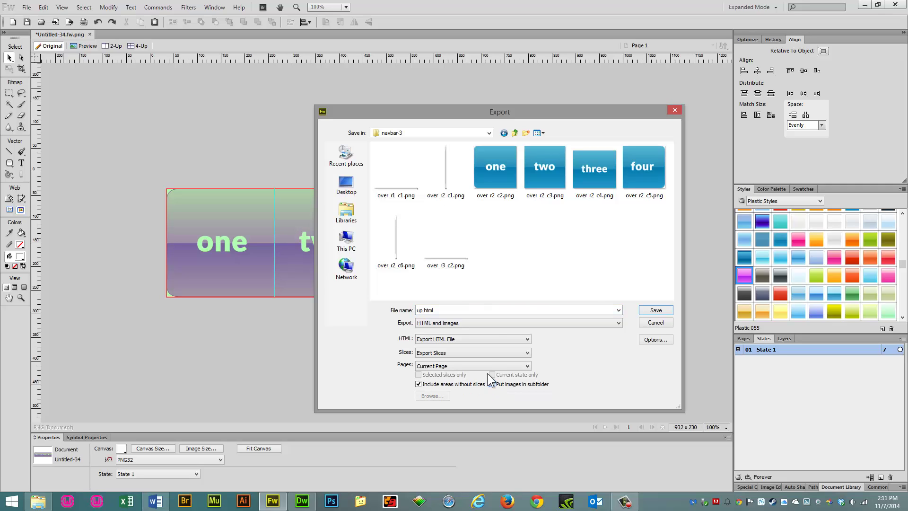
left_click(651, 311)
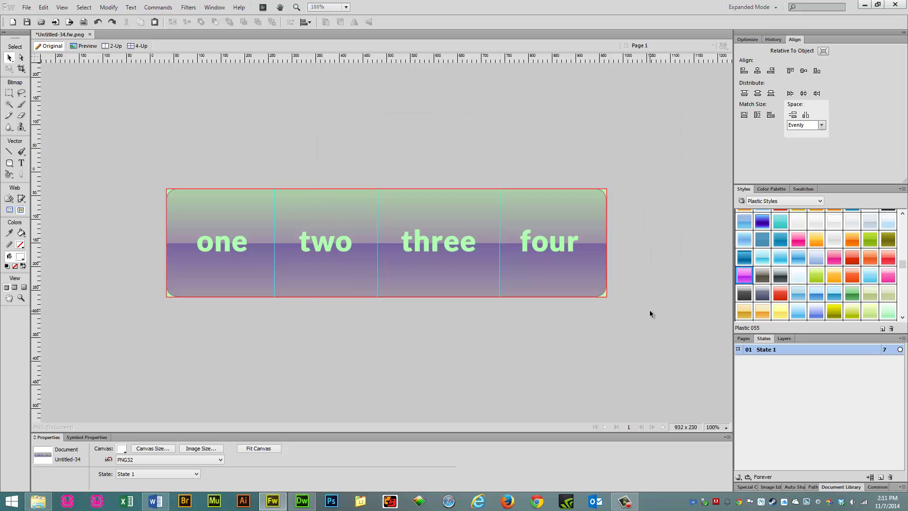
- Preview the nav bar in Chrome to test the rollovers, then close it
left_click(27, 7)
mouse_move(118, 256)
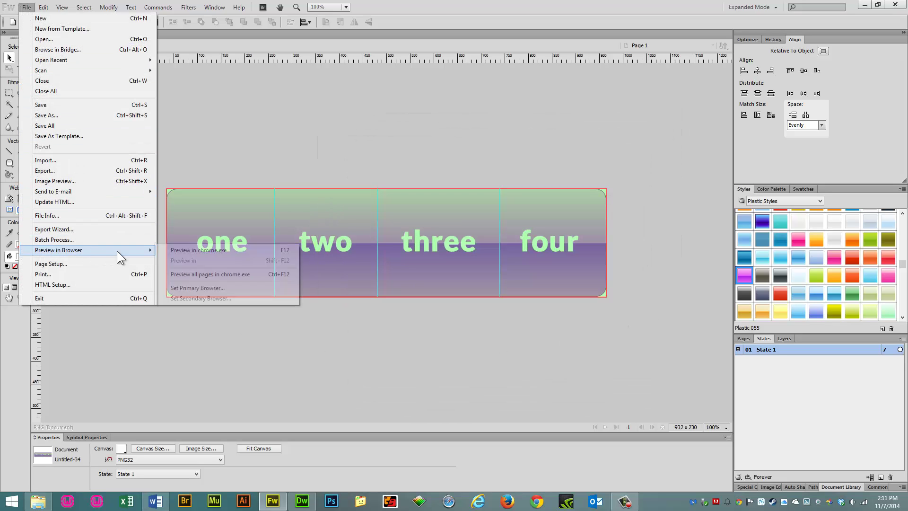
left_click(176, 251)
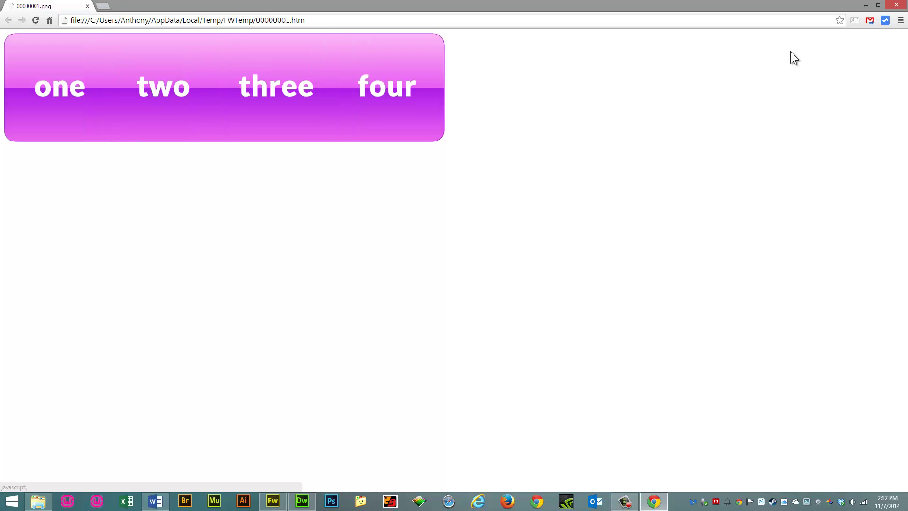
left_click(896, 5)
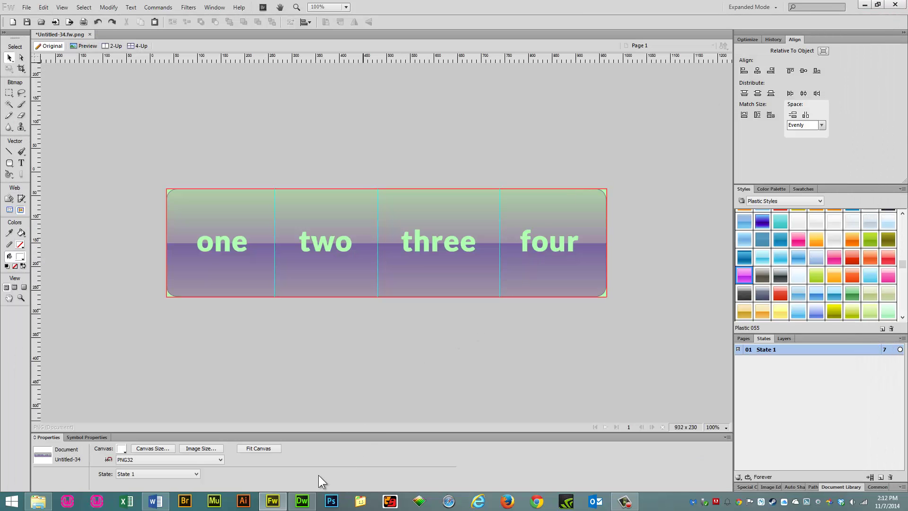
- In Dreamweaver, refresh the site files and open up.html in Code view
left_click(302, 502)
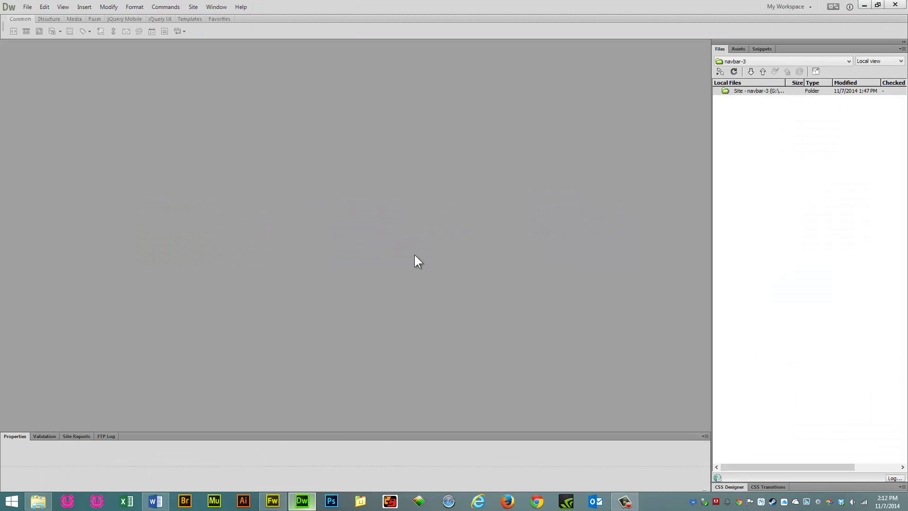
left_click(769, 217)
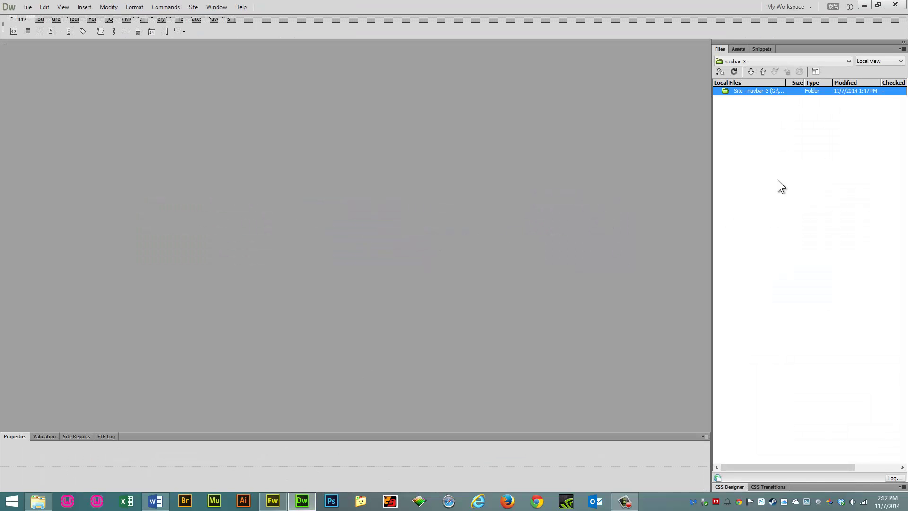
left_click(733, 72)
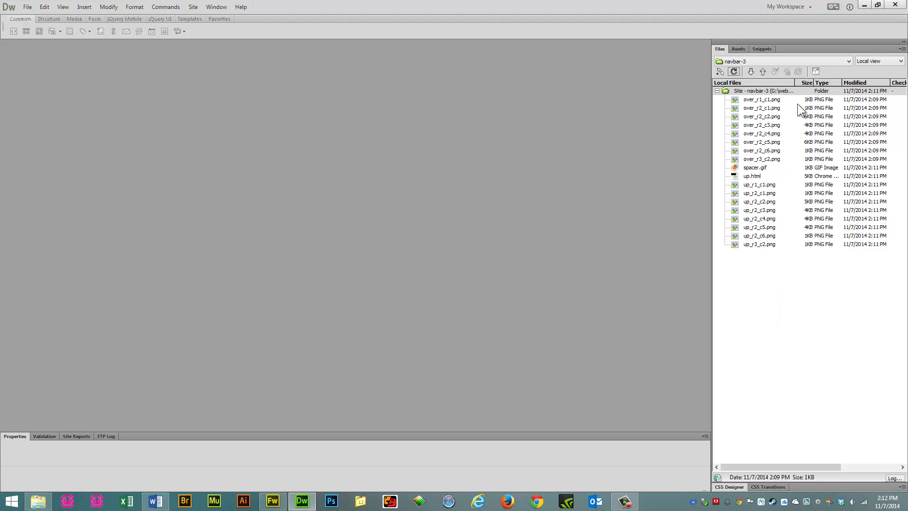
double_click(749, 175)
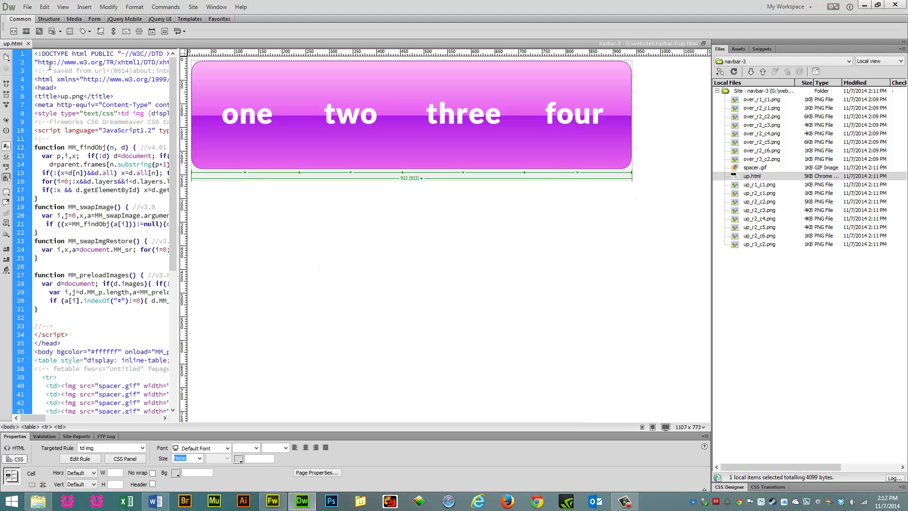
left_click(46, 8)
left_click(66, 17)
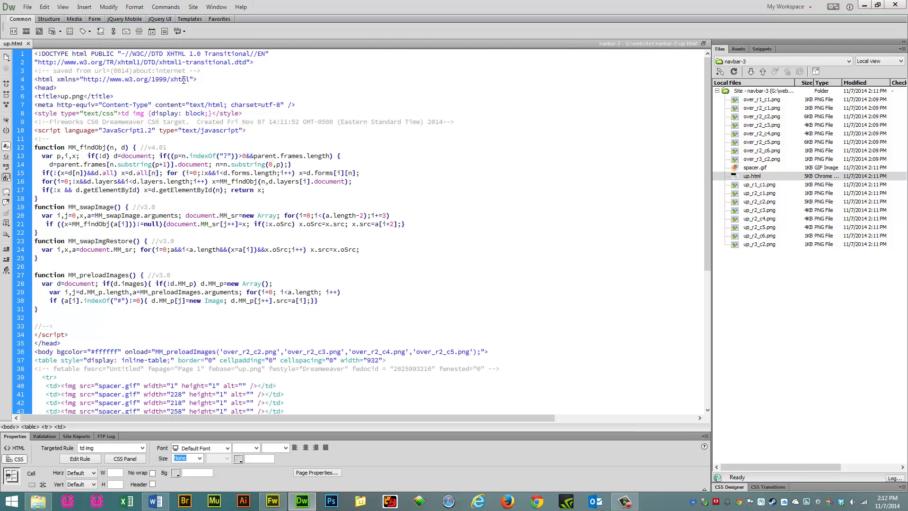
- Insert blank lines after the html, head, title, meta, Fireworks comment and closing script lines
left_click(204, 82)
key("Return")
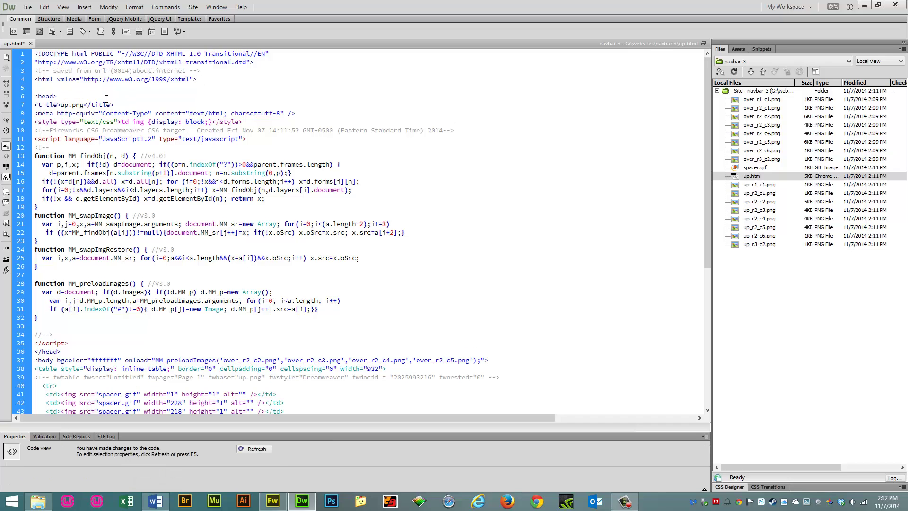
left_click(70, 96)
key("Return")
left_click(122, 114)
key("Return")
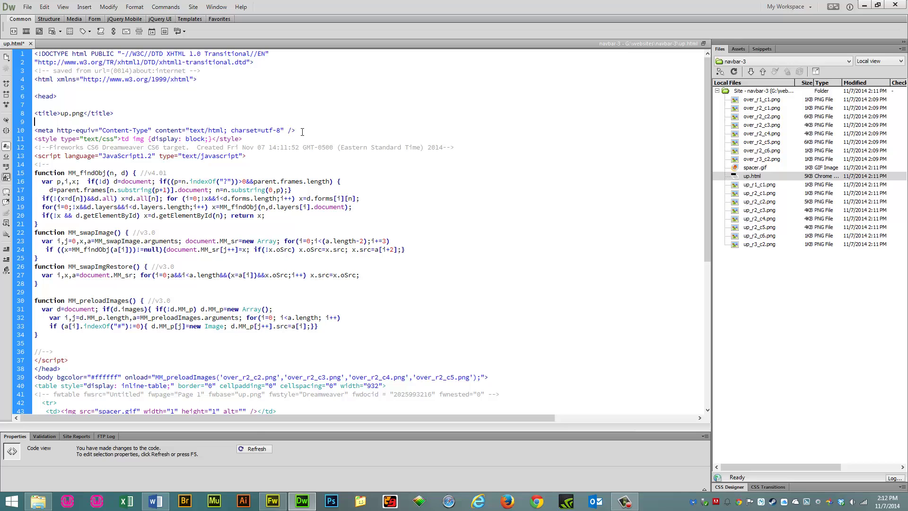
left_click(305, 131)
key("Return")
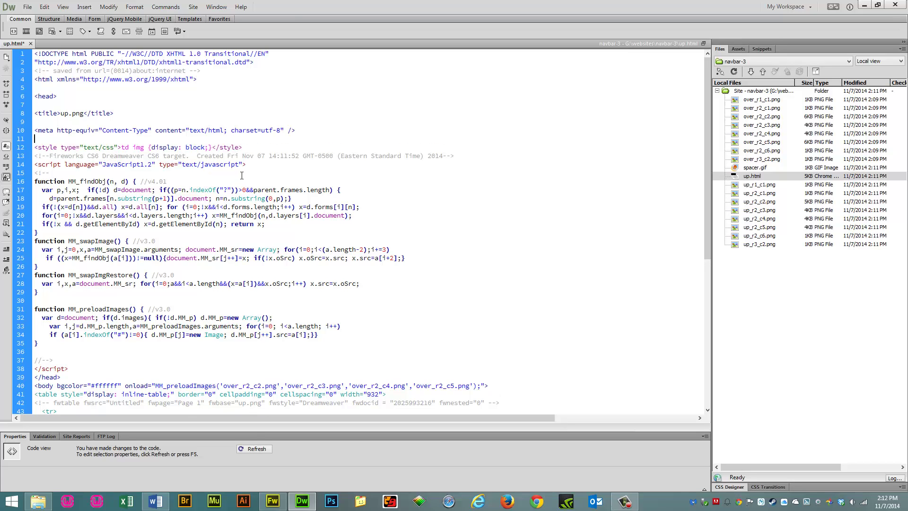
key("Return")
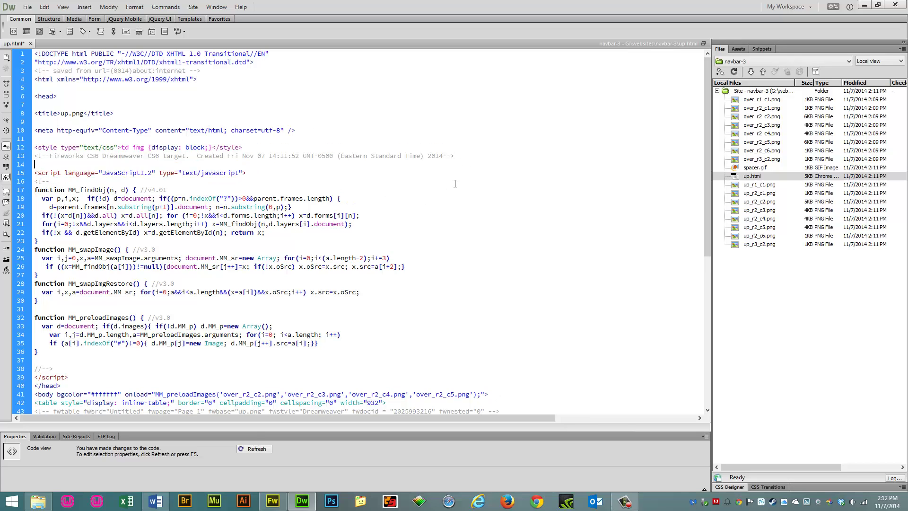
scroll(461, 189, "down", 5)
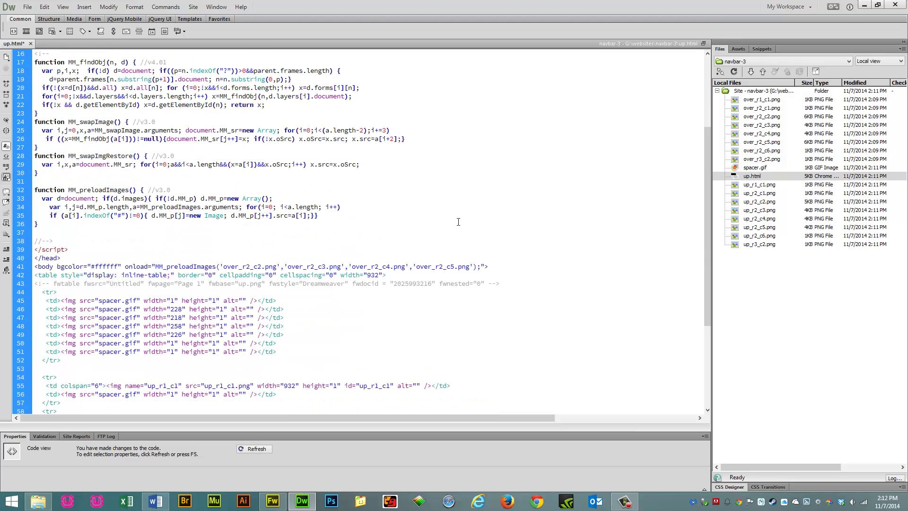
left_click(76, 250)
key("Return")
- Scroll through the code, then close up.html to bring up the save prompt
scroll(126, 279, "down", 5)
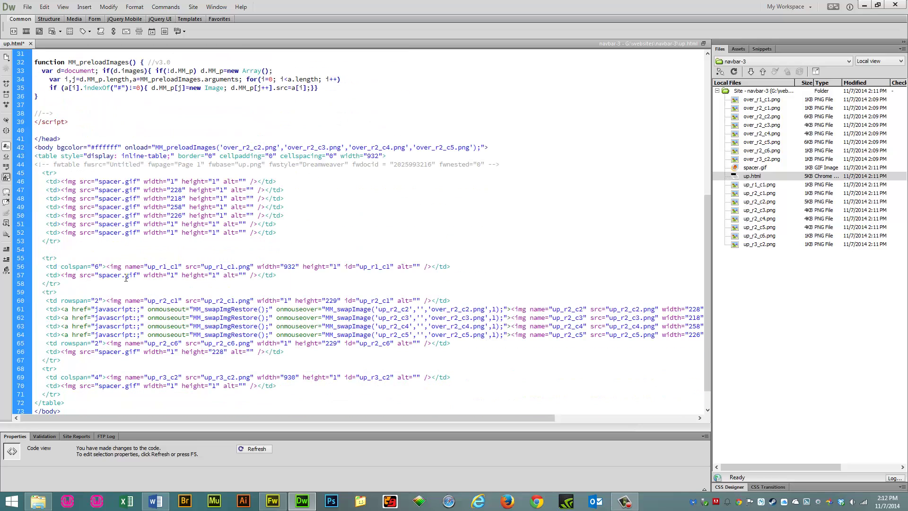
scroll(125, 278, "down", 1)
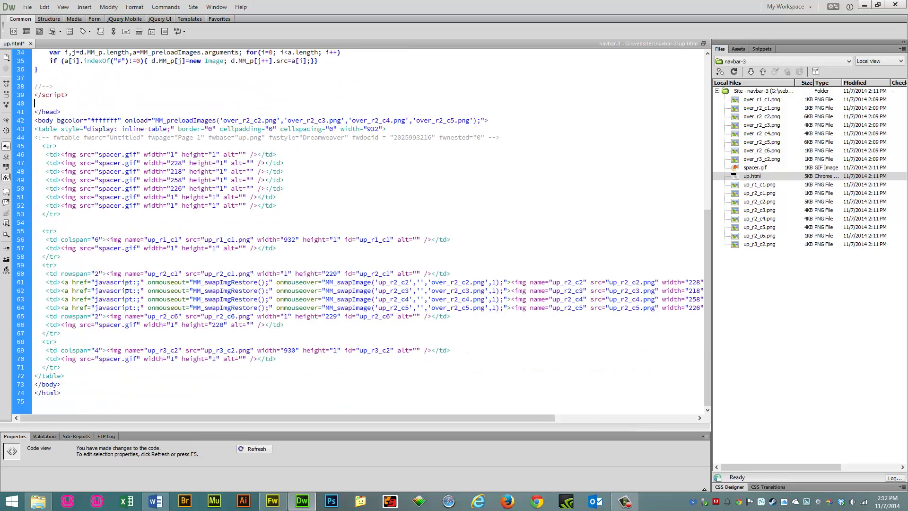
scroll(145, 306, "up", 8)
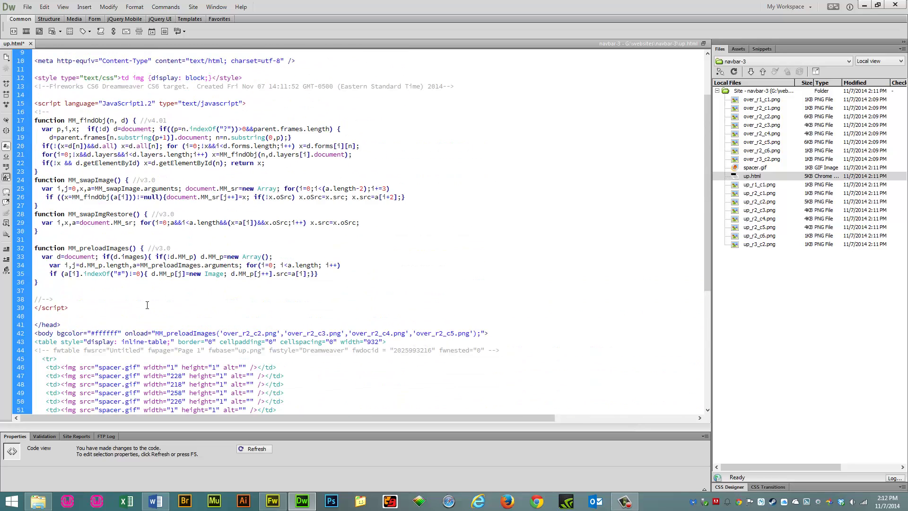
scroll(147, 305, "up", 3)
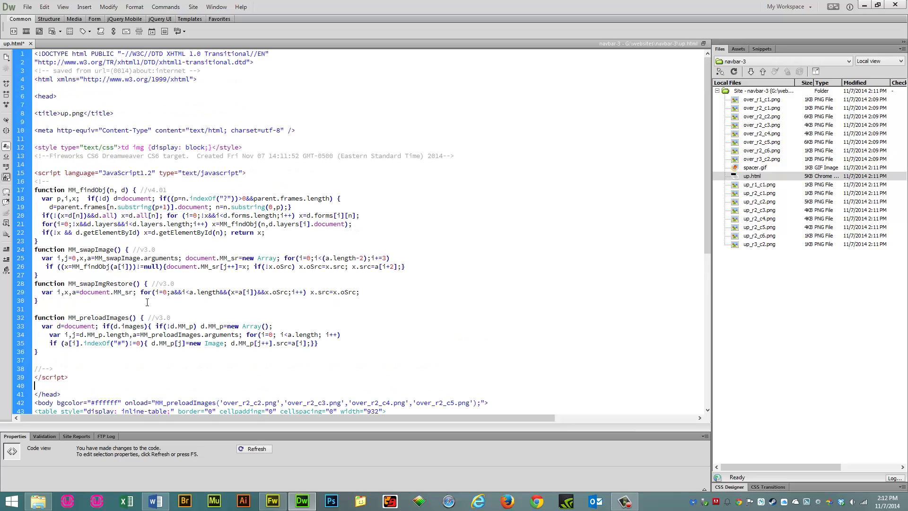
scroll(147, 301, "down", 11)
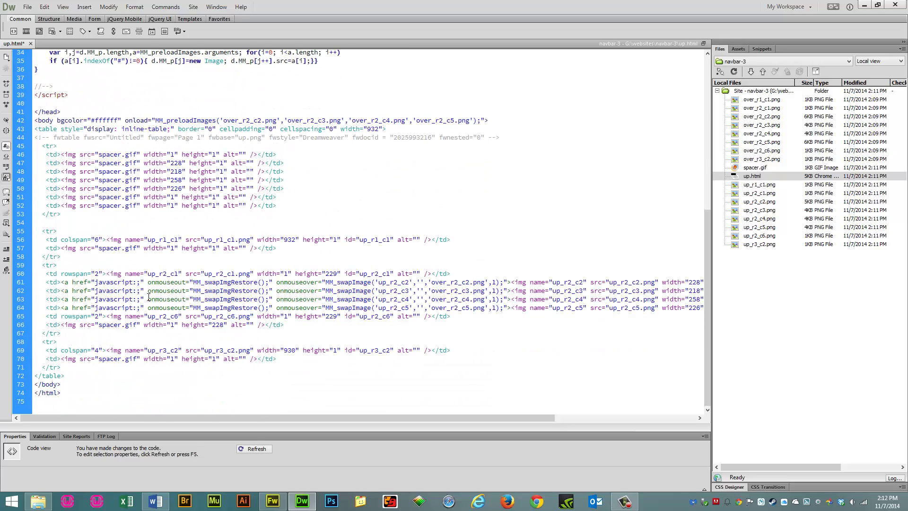
scroll(148, 296, "up", 11)
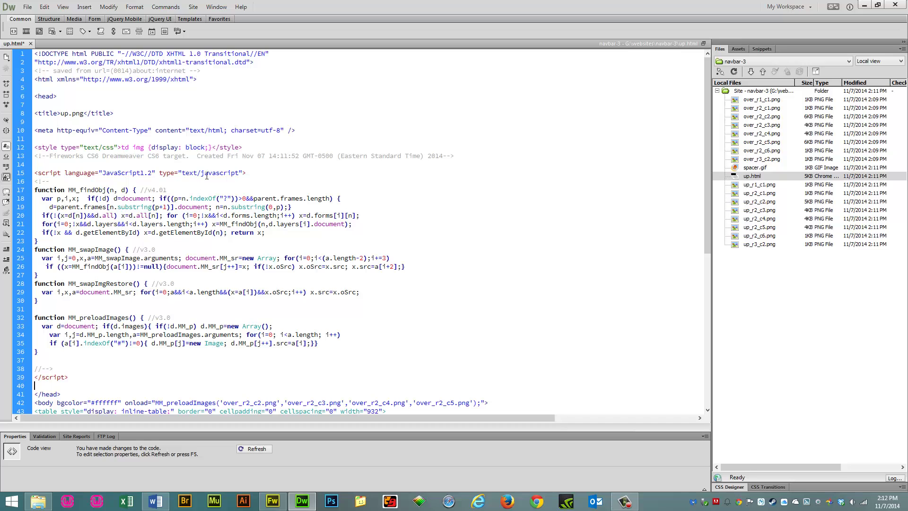
key("ctrl+w")
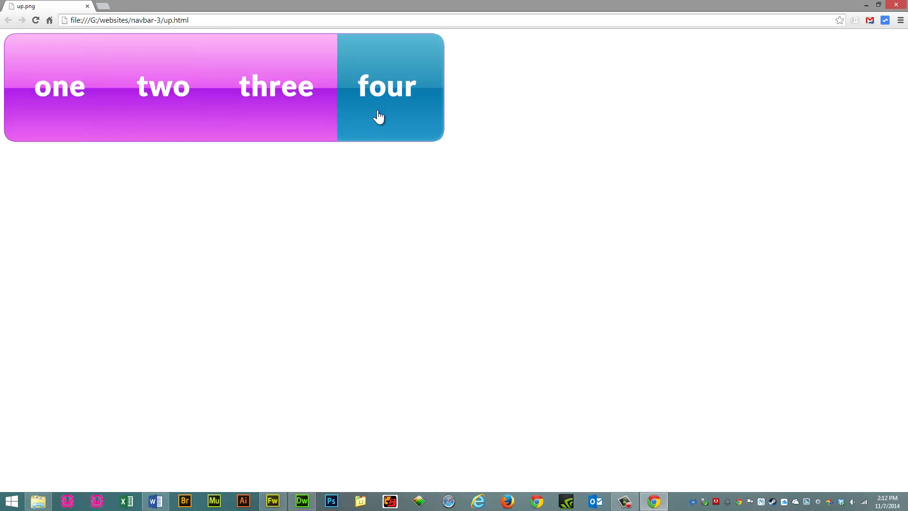
- Close the Chrome preview after checking the blue rollover on 'four'
left_click(896, 5)
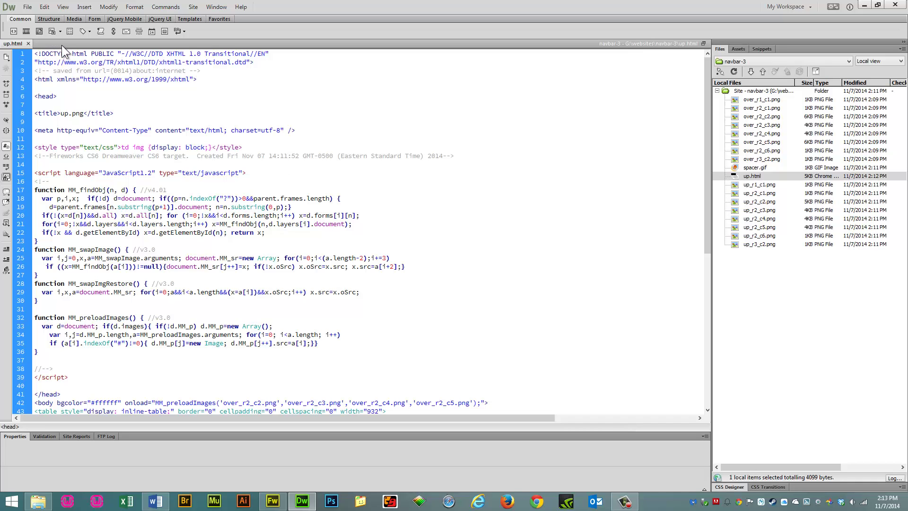
left_click(81, 9)
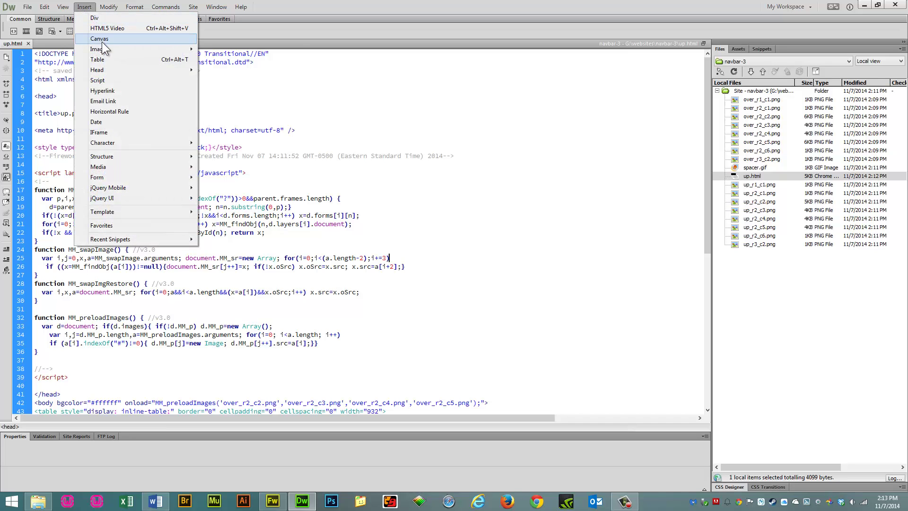
mouse_move(106, 48)
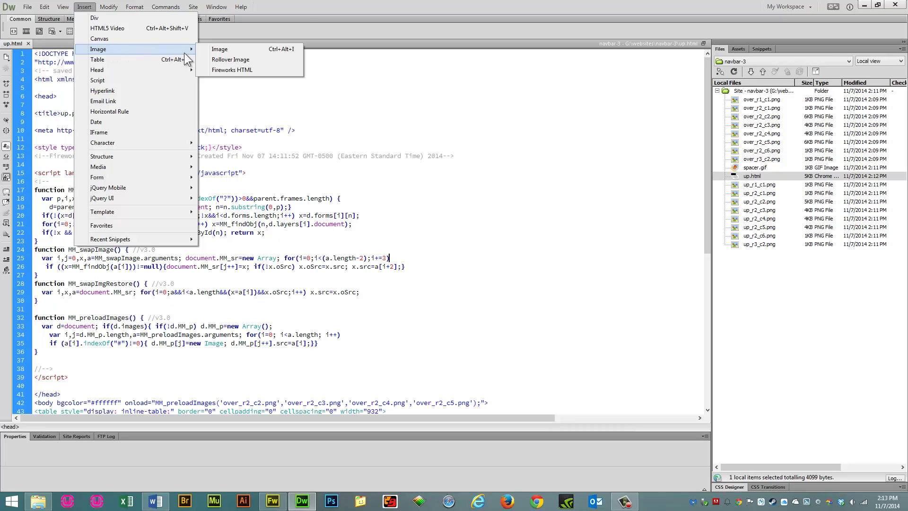
left_click(327, 278)
scroll(187, 282, "down", 2)
scroll(154, 265, "up", 2)
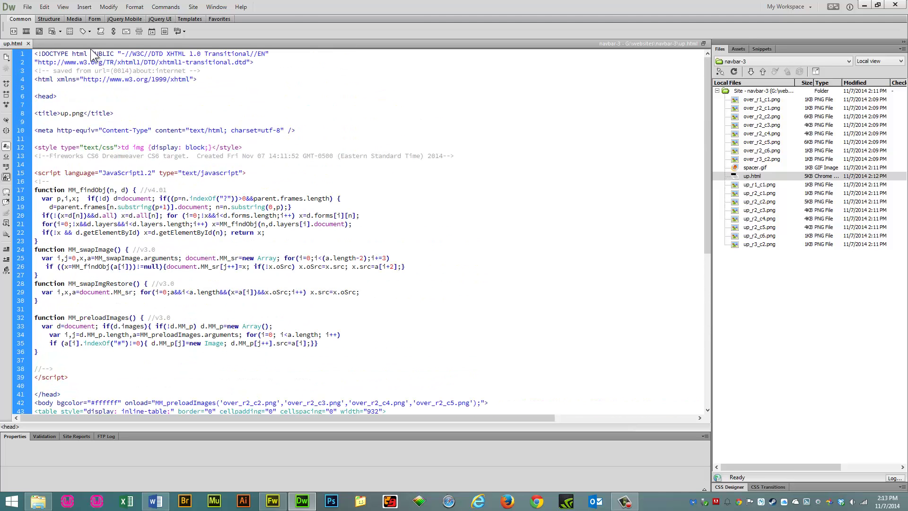
left_click(83, 7)
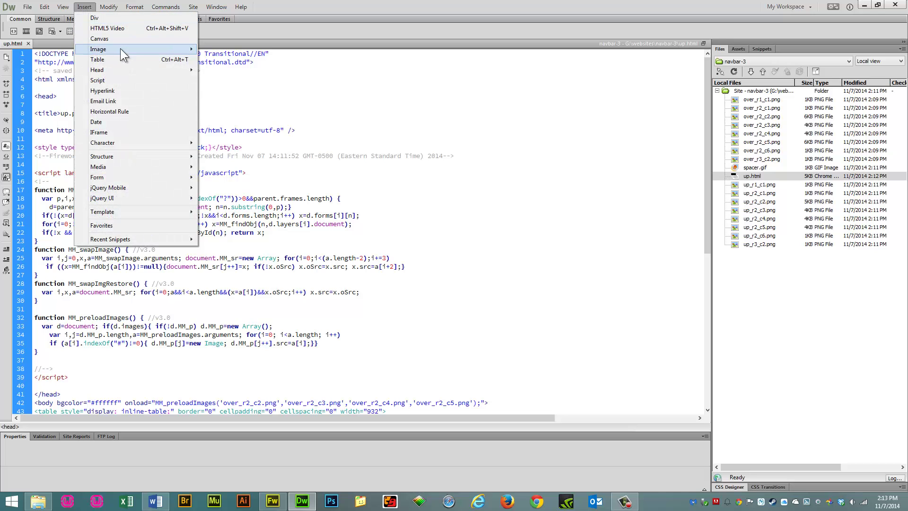
mouse_move(120, 48)
left_click(235, 71)
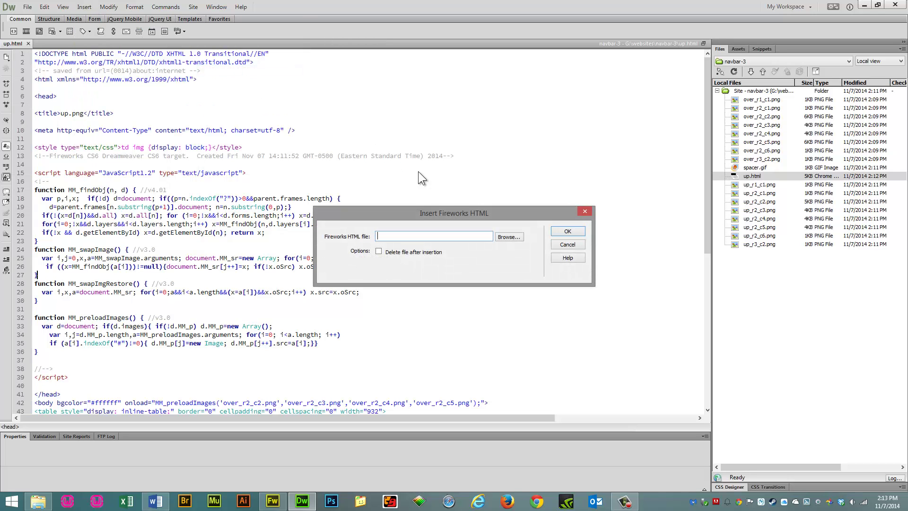
left_click(506, 237)
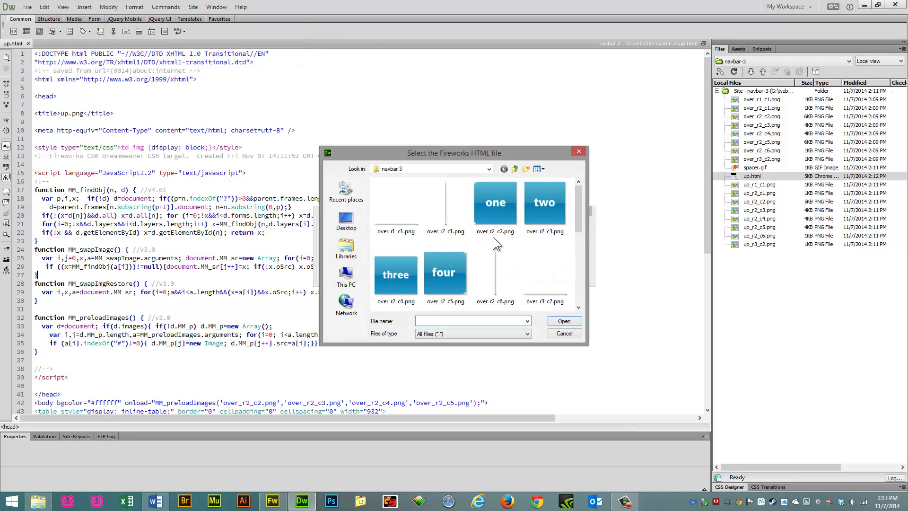
scroll(579, 216, "down", 3)
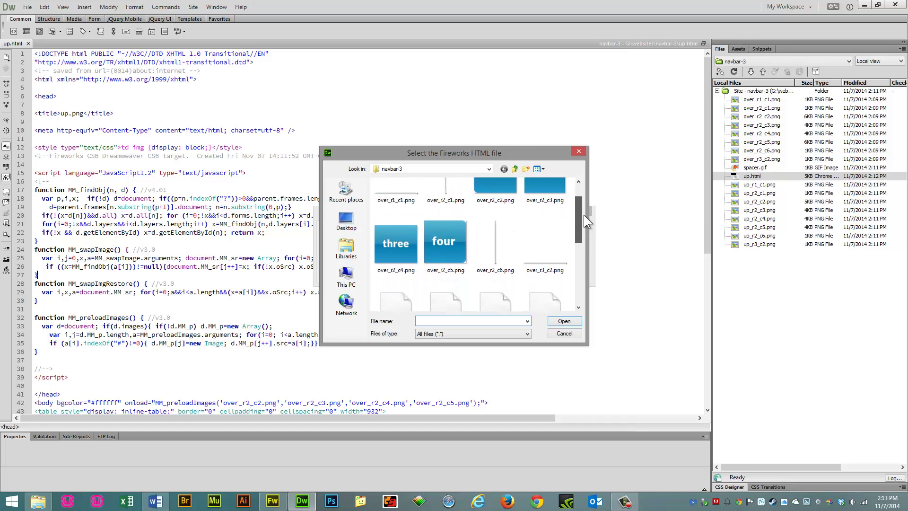
left_click(453, 268)
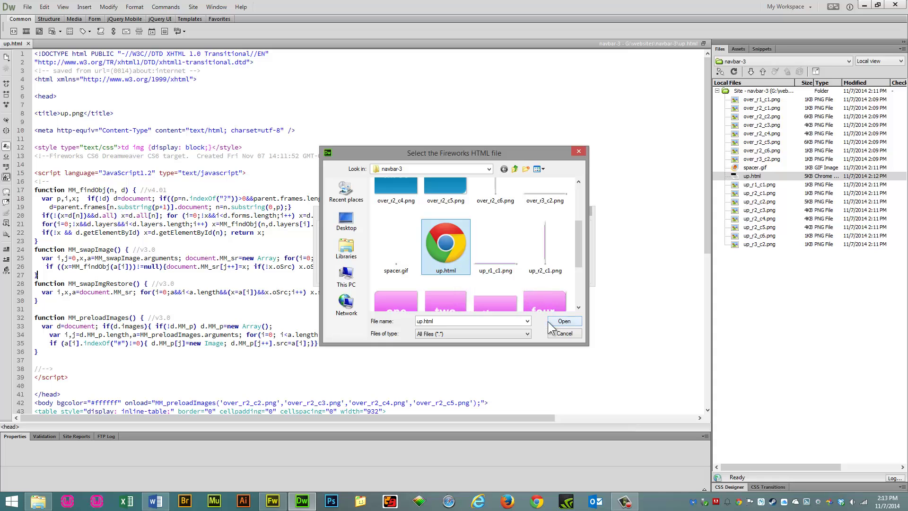
left_click(563, 334)
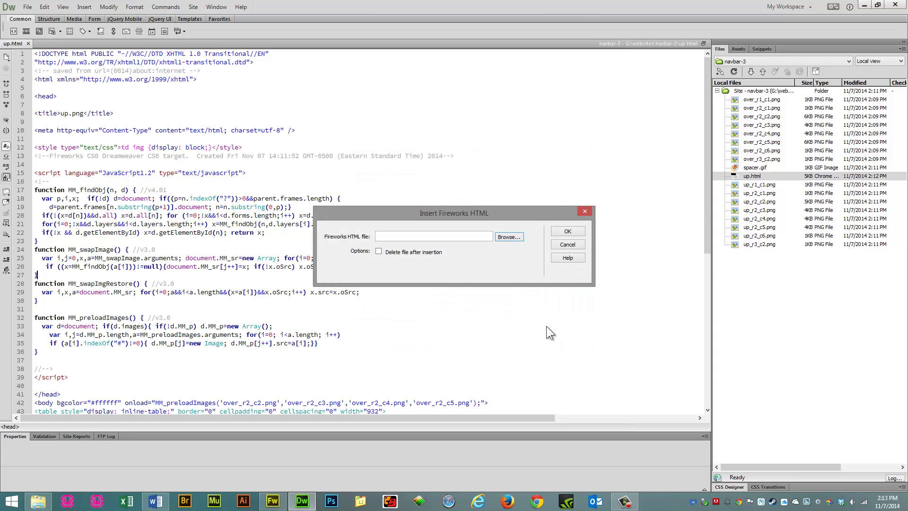
left_click(568, 244)
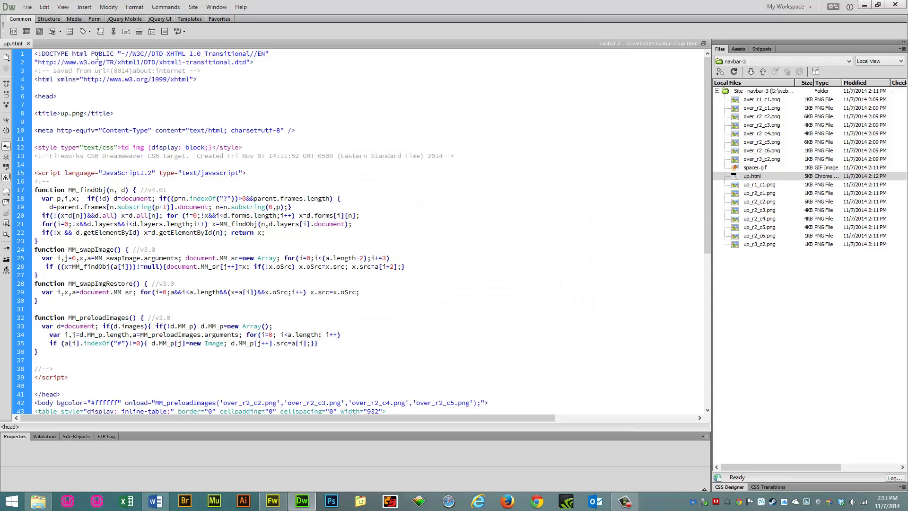
- Switch up.html to Code and Design view and add an empty paragraph after the table
left_click(63, 7)
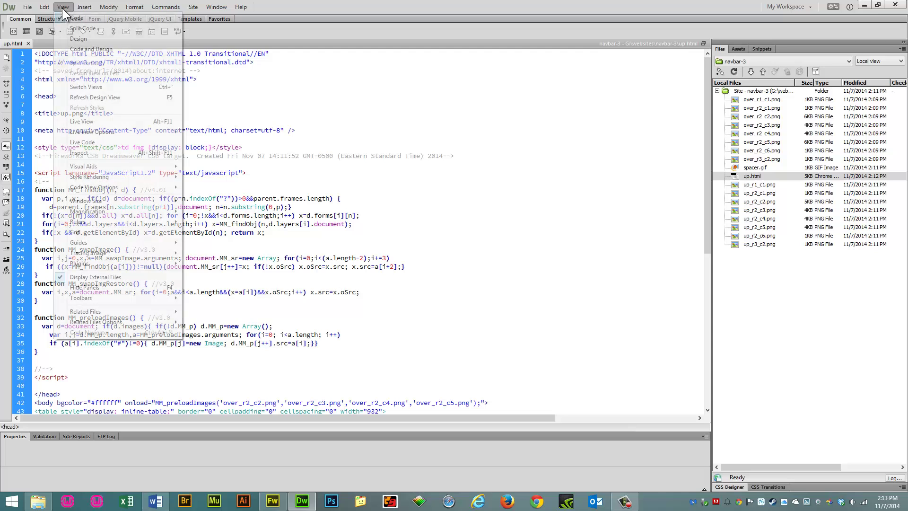
left_click(91, 49)
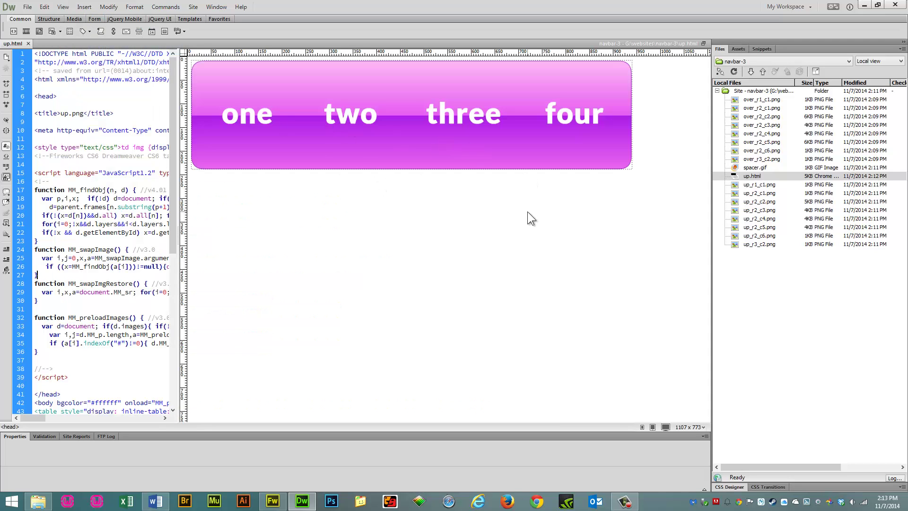
left_click(649, 127)
key("Return")
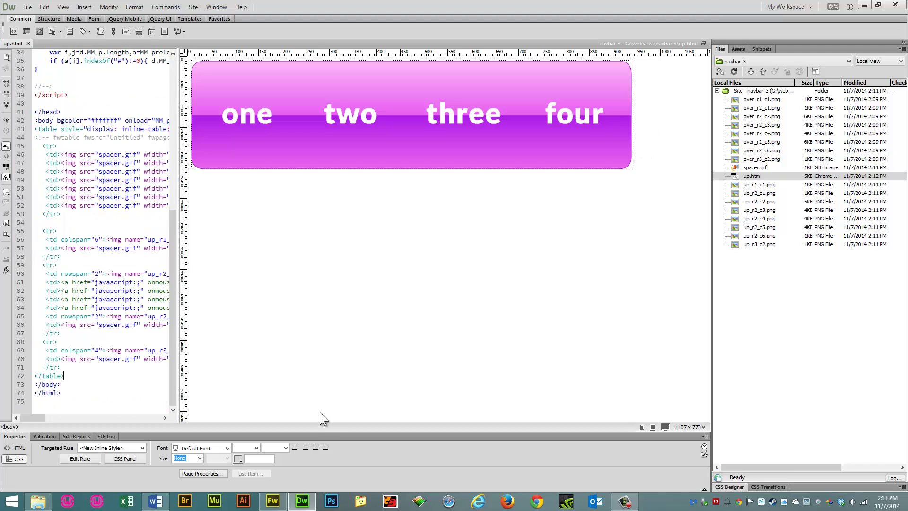
left_click(623, 135)
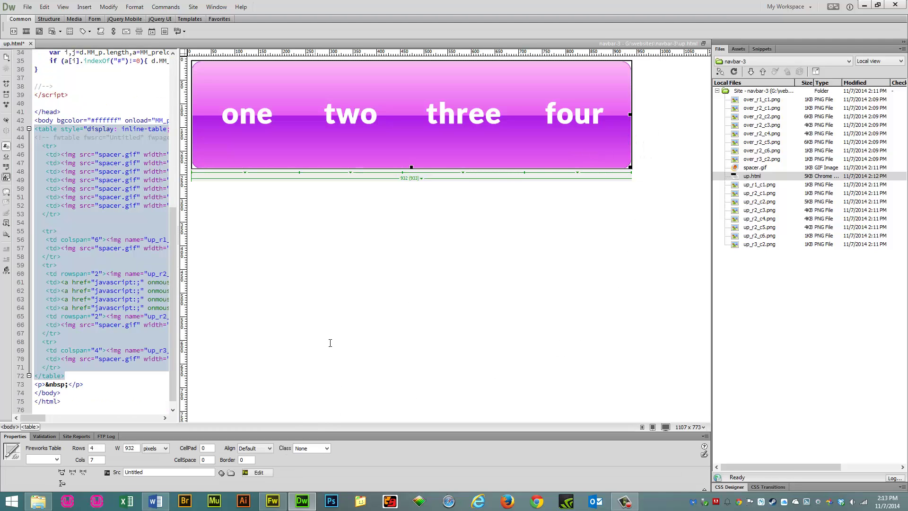
left_click(250, 280)
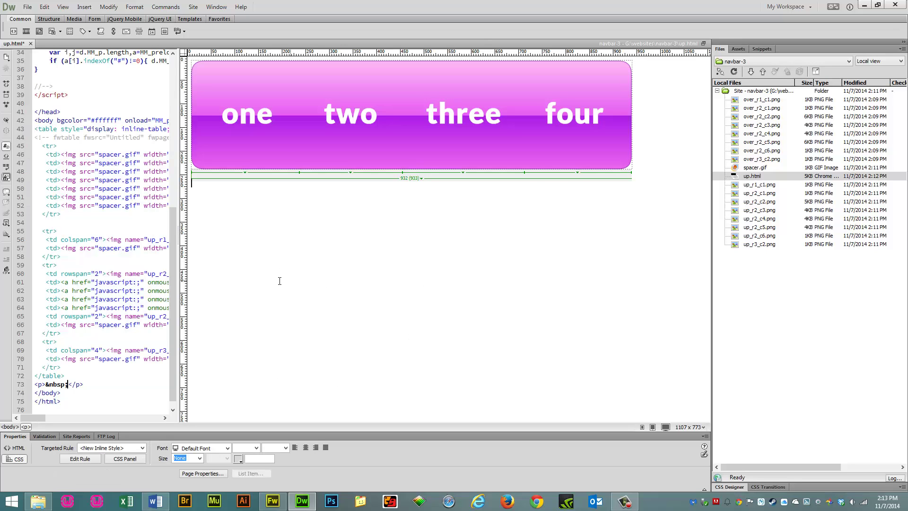